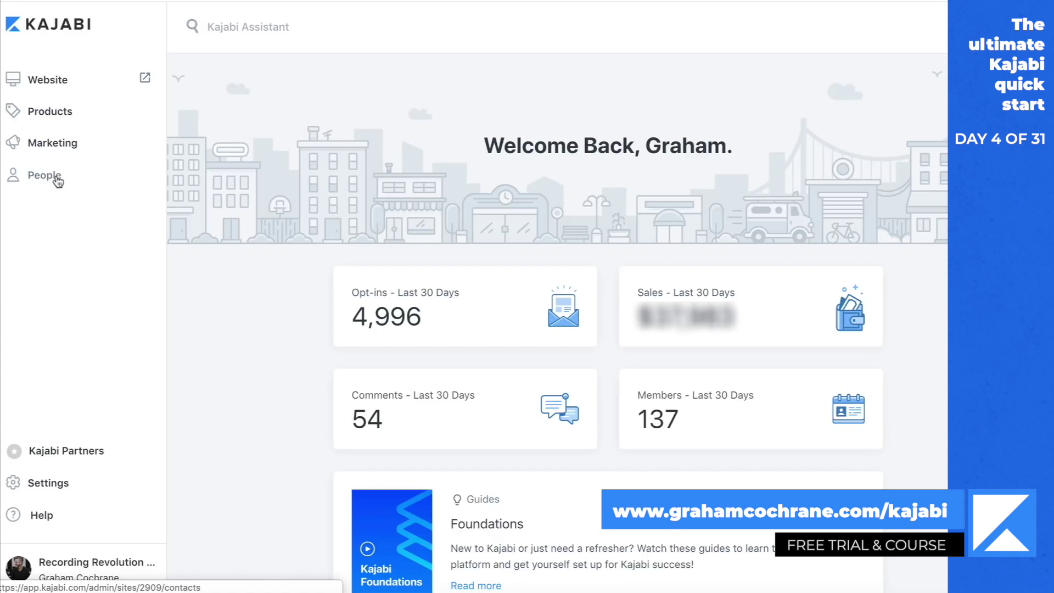
- Open the website's Page Builder and look through the first two pages of the standalone pages list
click(57, 82)
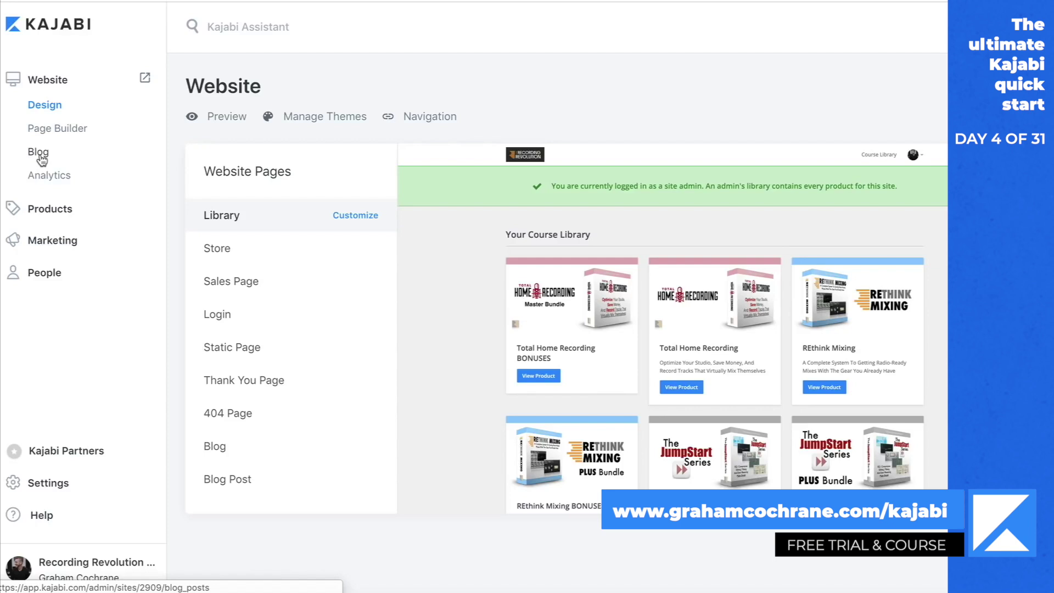
click(71, 134)
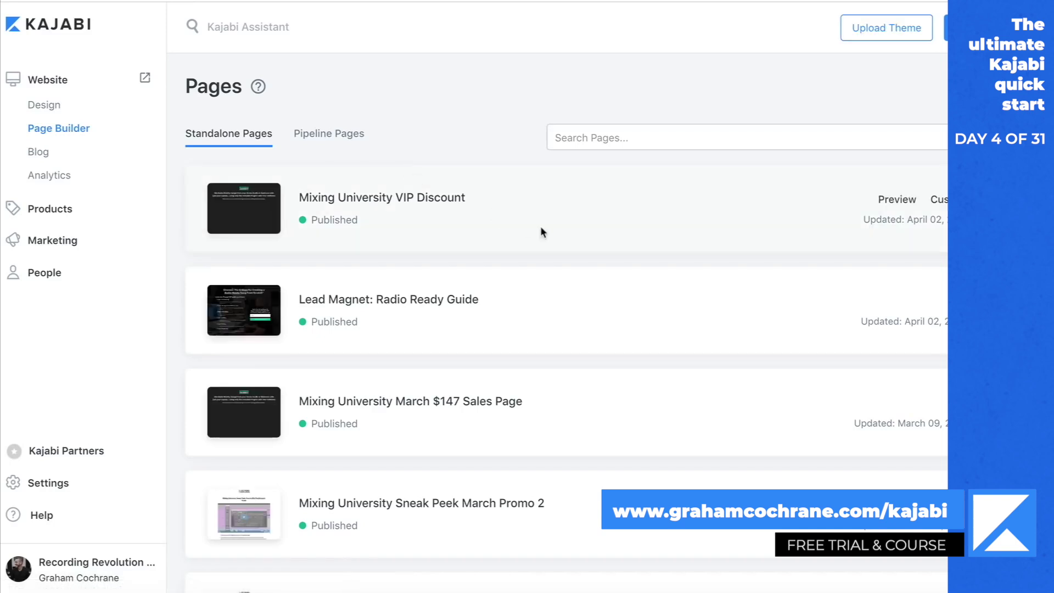
scroll(541, 228, down, 10)
scroll(541, 228, down, 10)
scroll(541, 228, down, 10)
scroll(541, 231, down, 6)
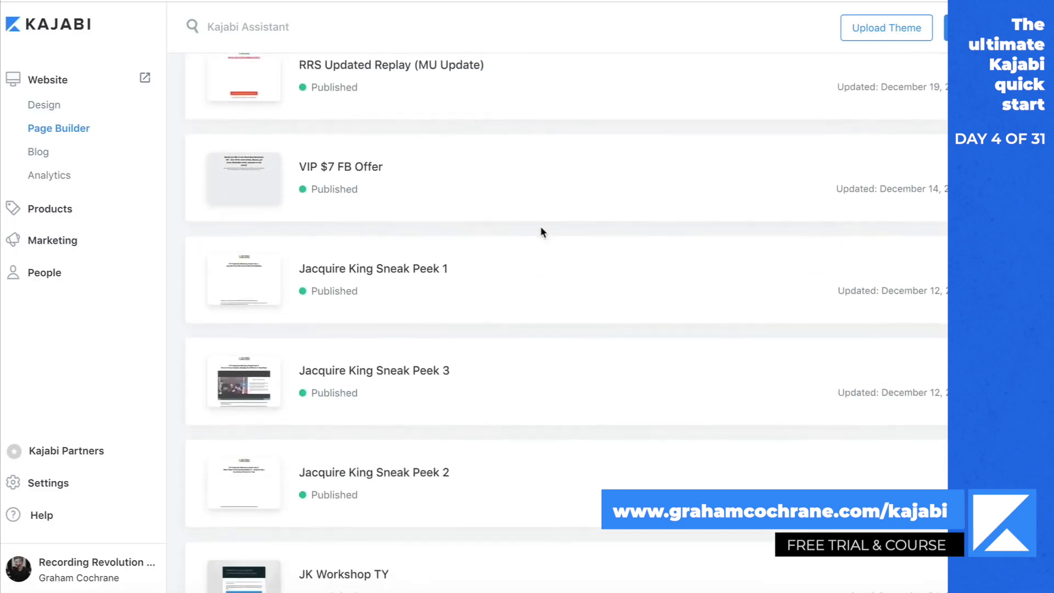
scroll(541, 231, down, 5)
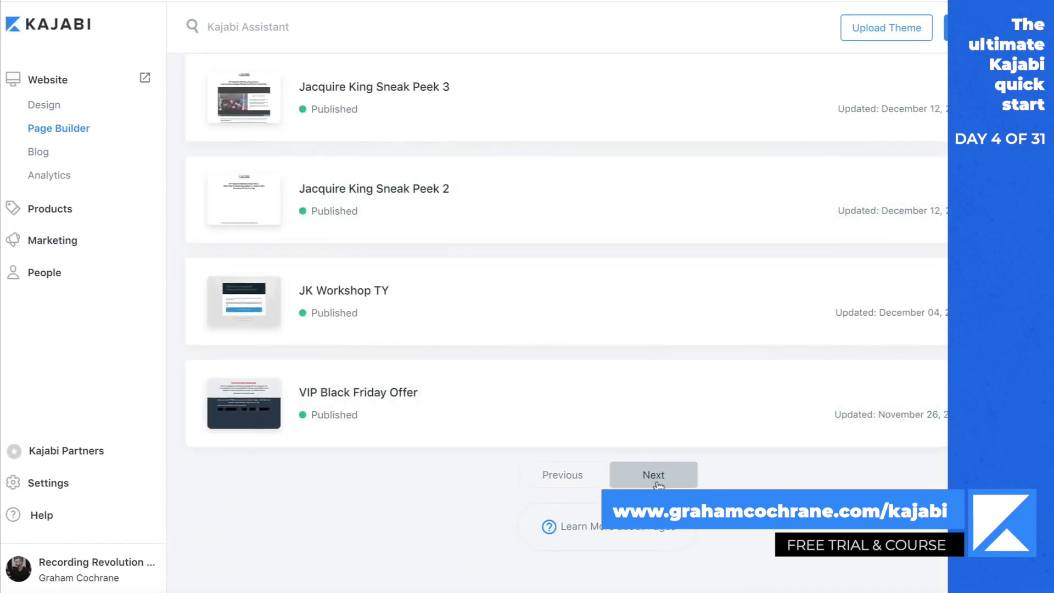
click(656, 477)
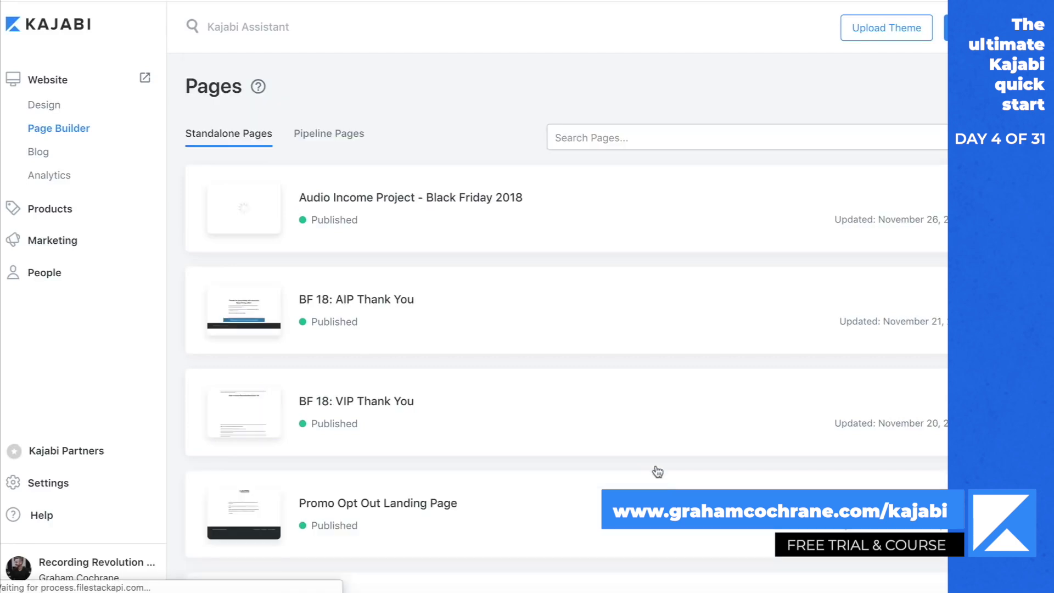
scroll(639, 401, down, 8)
scroll(640, 400, down, 10)
scroll(641, 402, down, 8)
scroll(640, 399, down, 1)
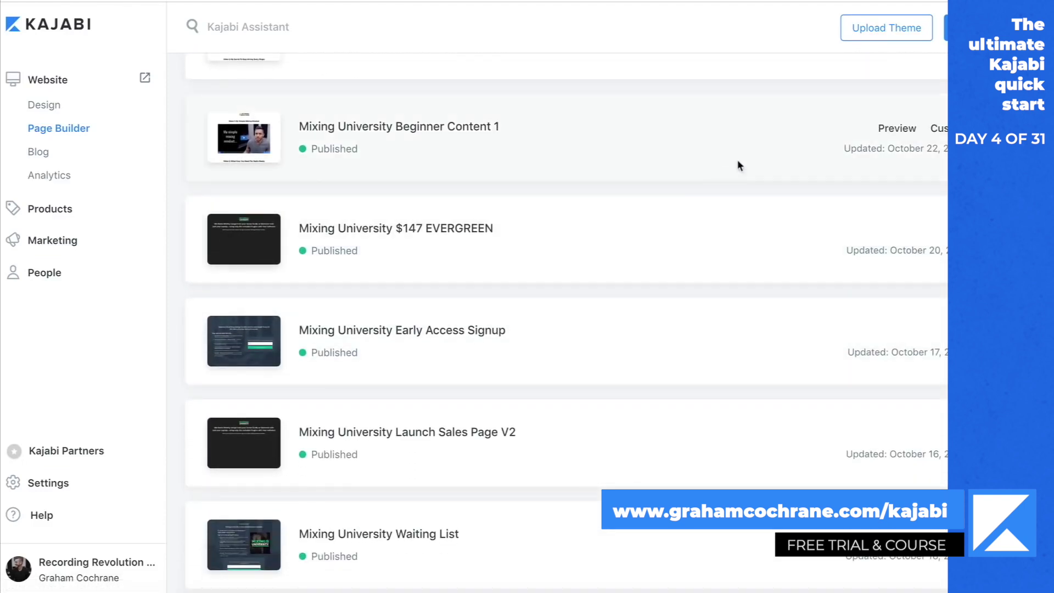
- Preview the Mixing University Beginner Content 1 page, look over its videos, and return to the pages list
click(879, 130)
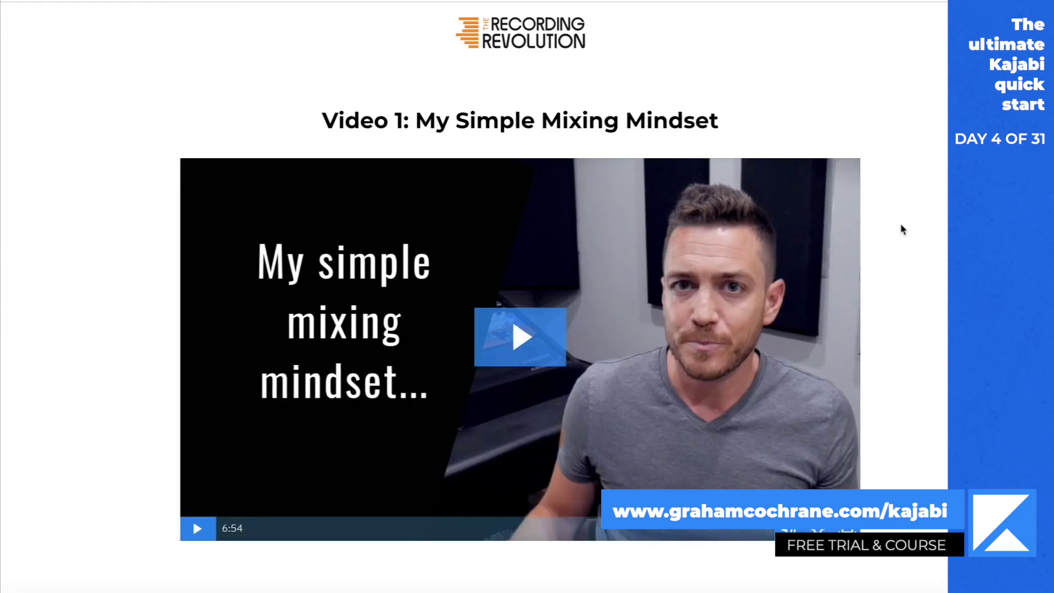
scroll(938, 284, down, 10)
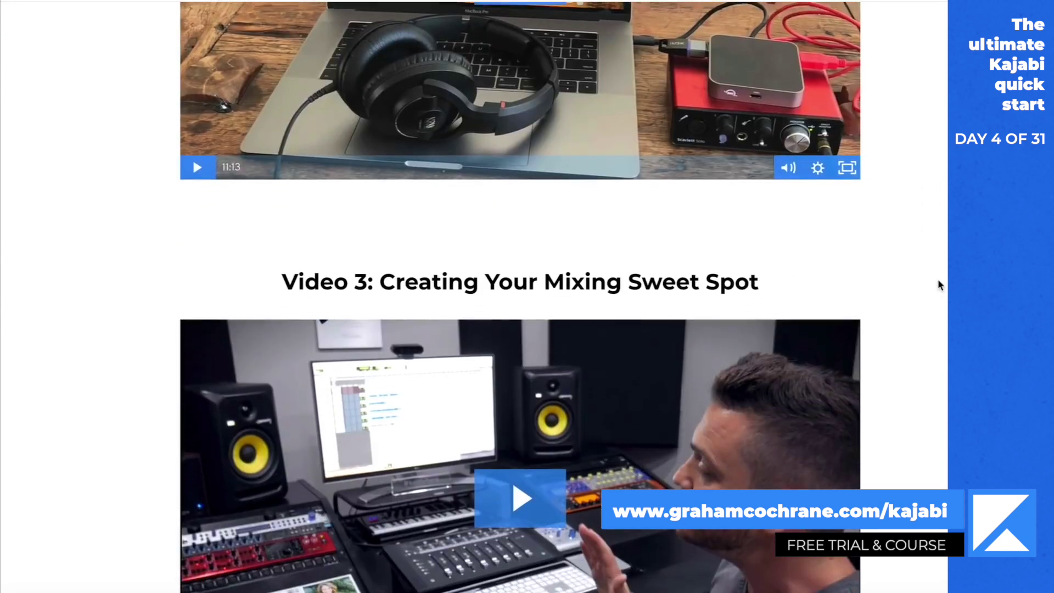
scroll(938, 278, up, 15)
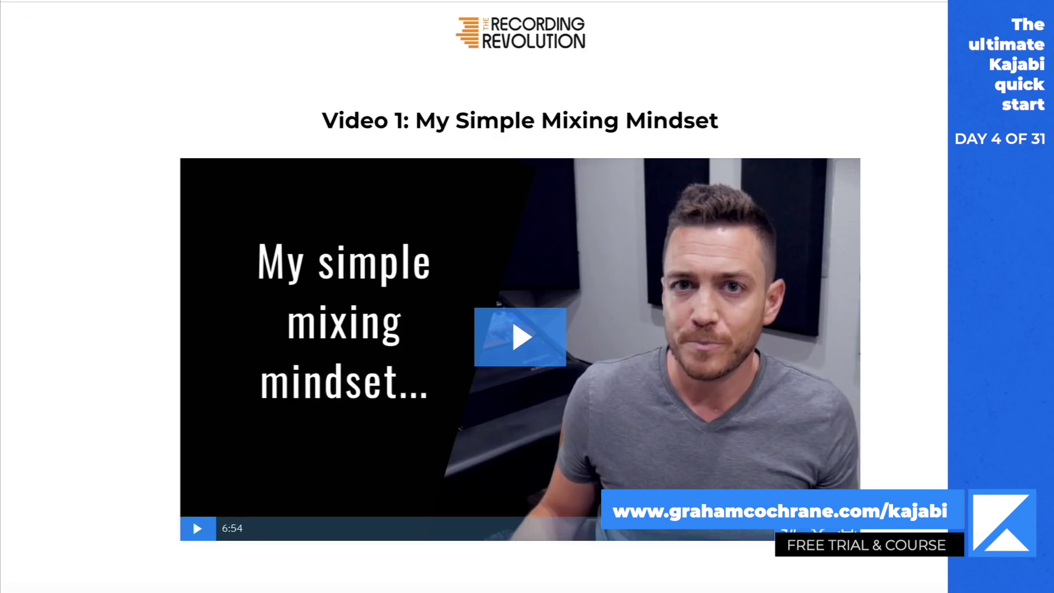
click(11, 1)
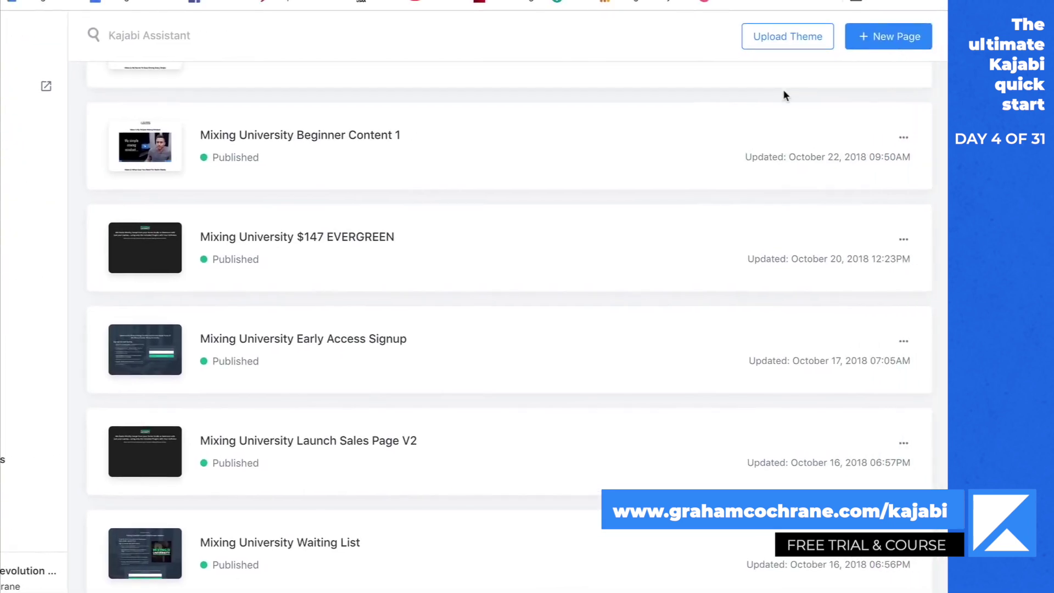
- Create a new page titled TEST from the Standard Premier layout preset
click(880, 48)
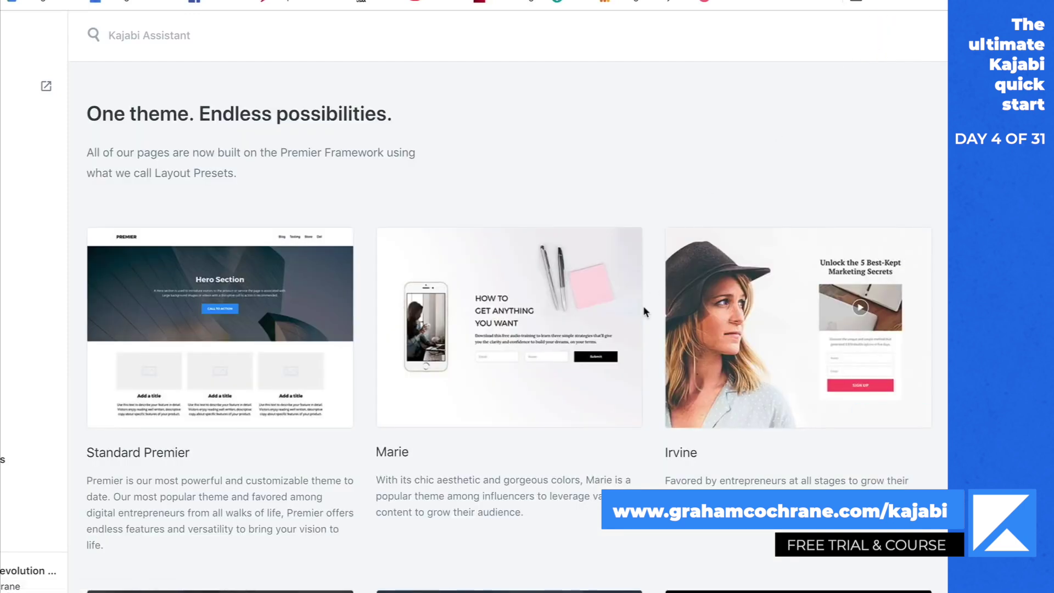
scroll(644, 305, down, 9)
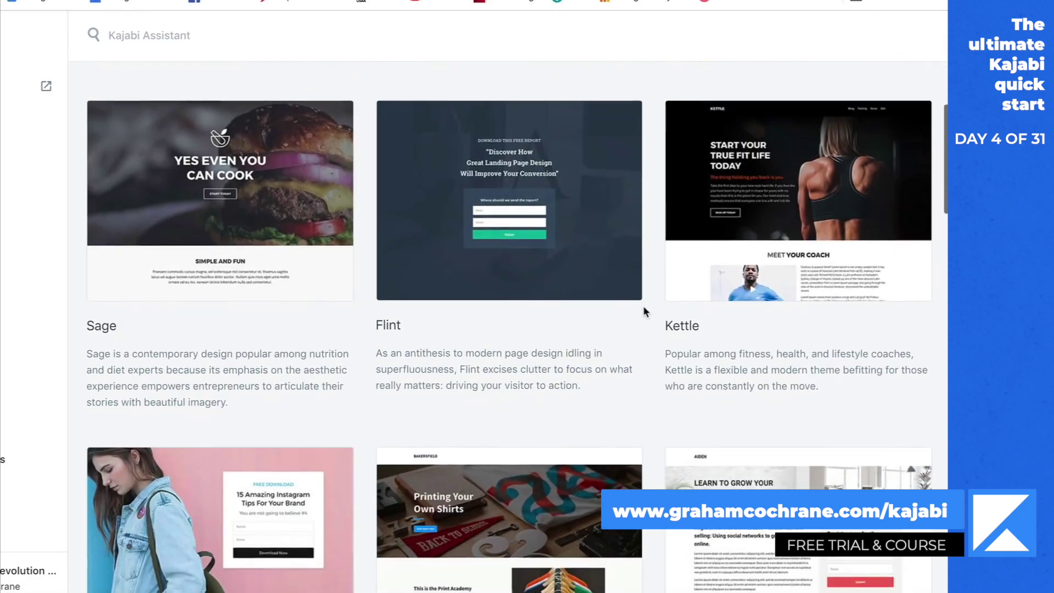
scroll(643, 306, down, 14)
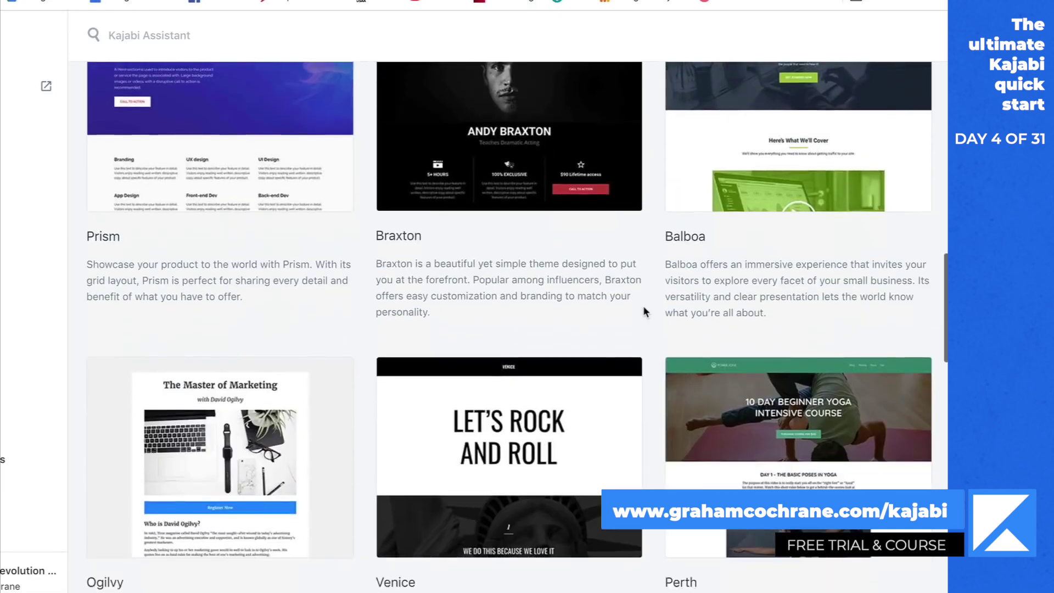
scroll(644, 311, down, 13)
scroll(643, 308, up, 2)
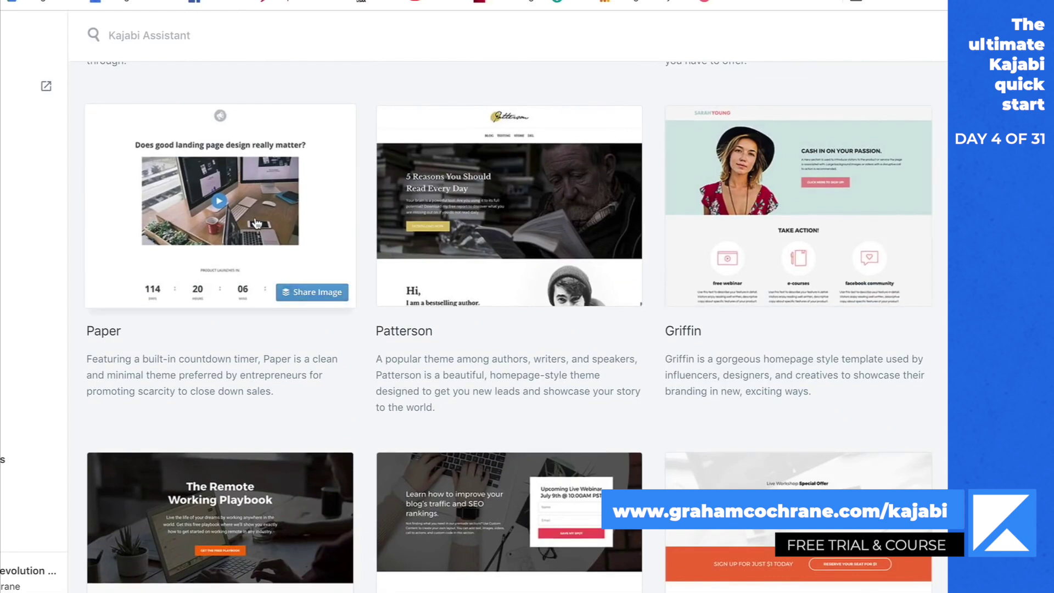
scroll(360, 315, down, 12)
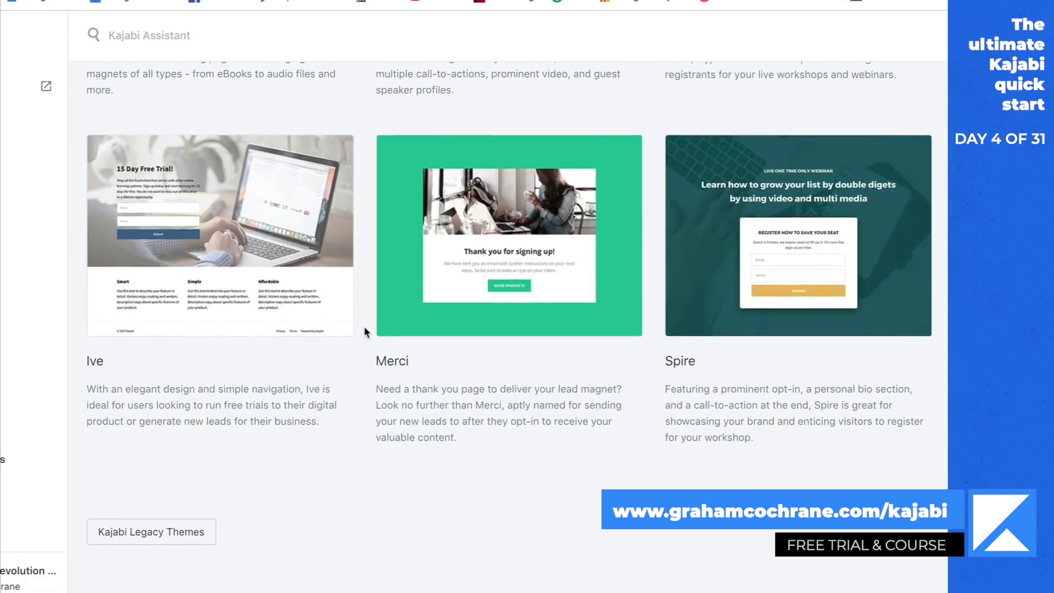
scroll(363, 324, up, 20)
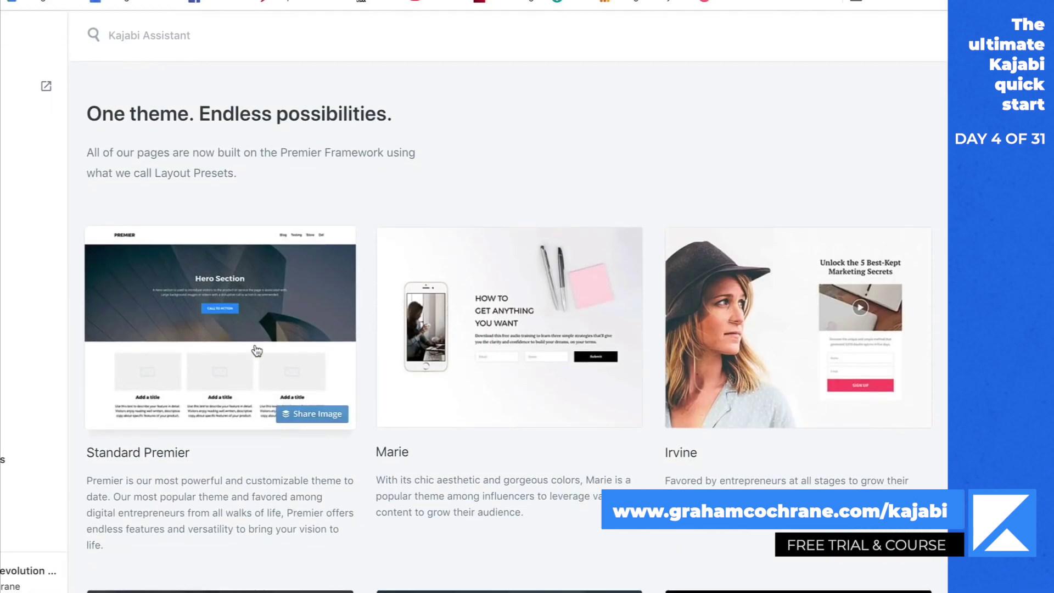
click(255, 347)
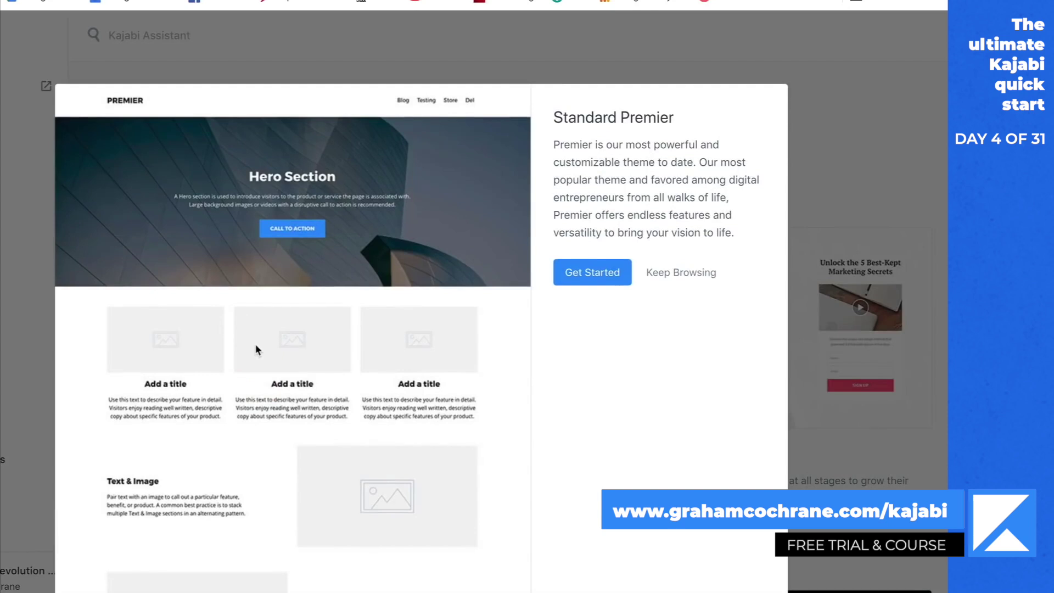
click(592, 273)
click(590, 283)
text(TEST)
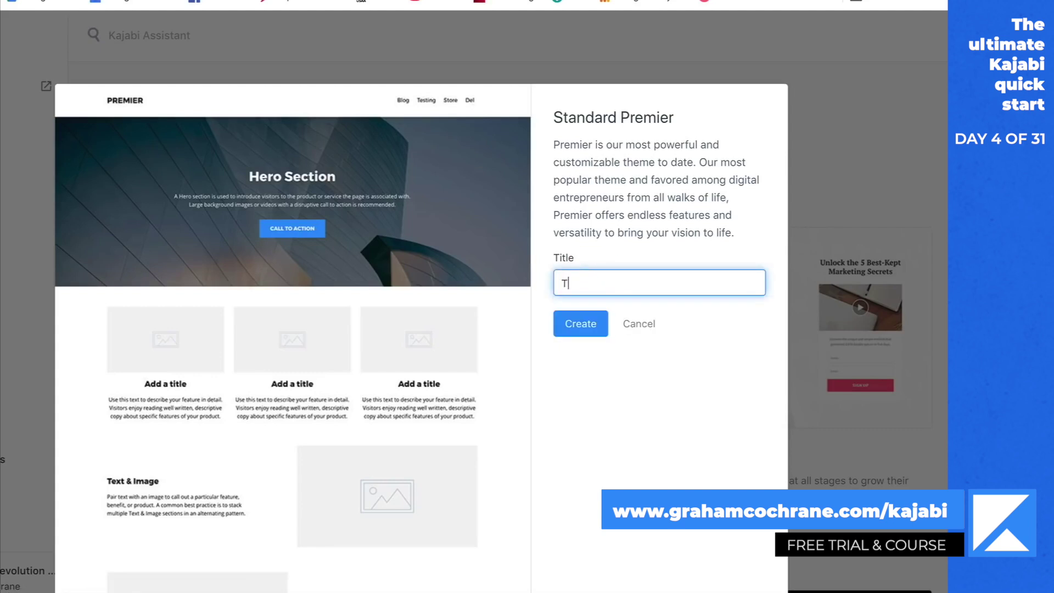
click(595, 326)
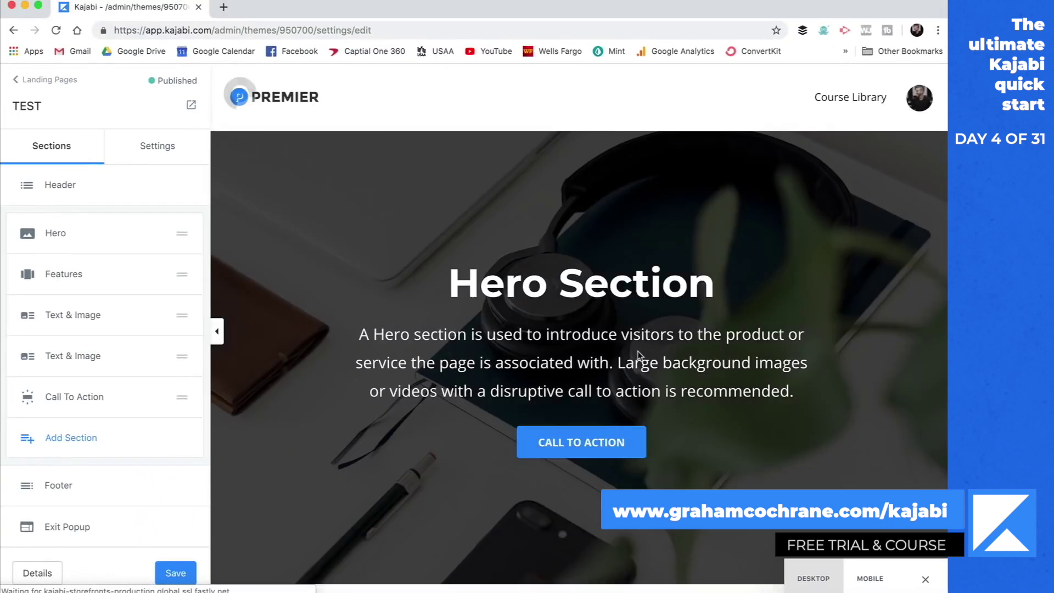
- Replace the Hero section's body text with "This is a test page" and save the page
scroll(379, 331, down, 1)
scroll(379, 331, down, 20)
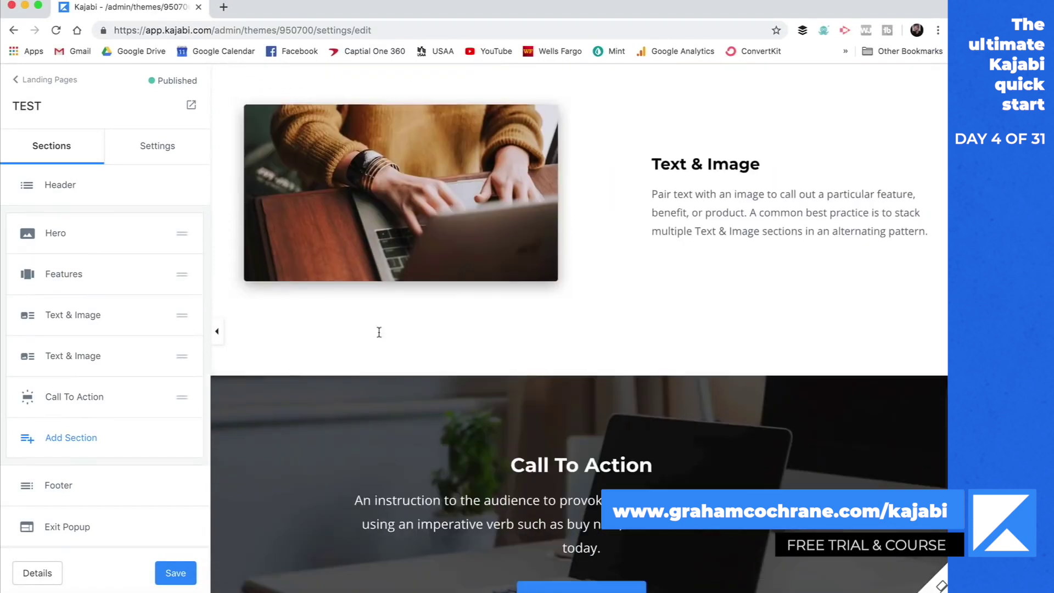
scroll(378, 331, up, 20)
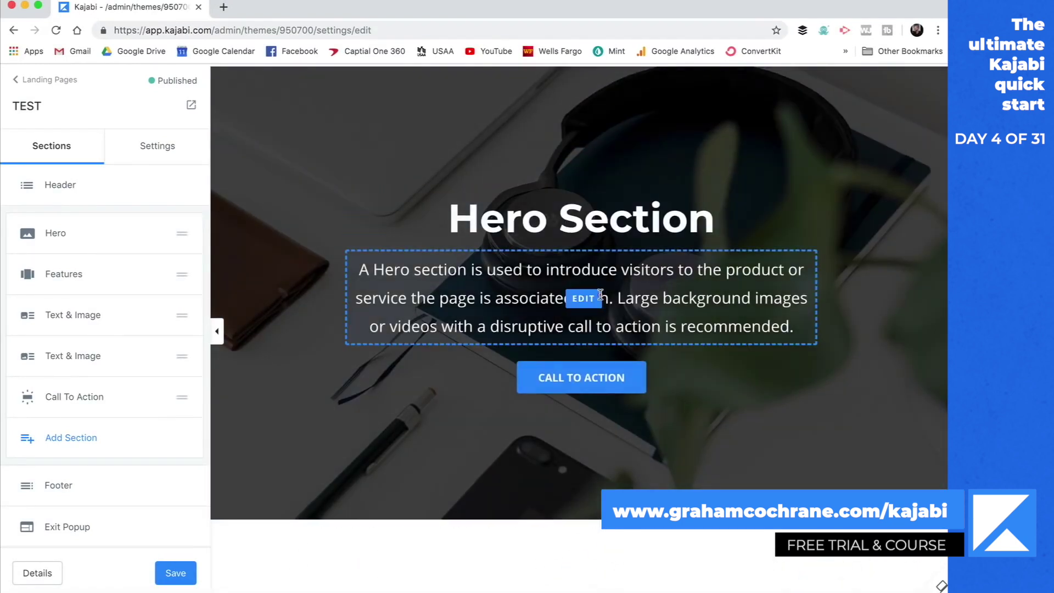
click(599, 296)
drag(101, 328, 11, 247)
text(This is a test page)
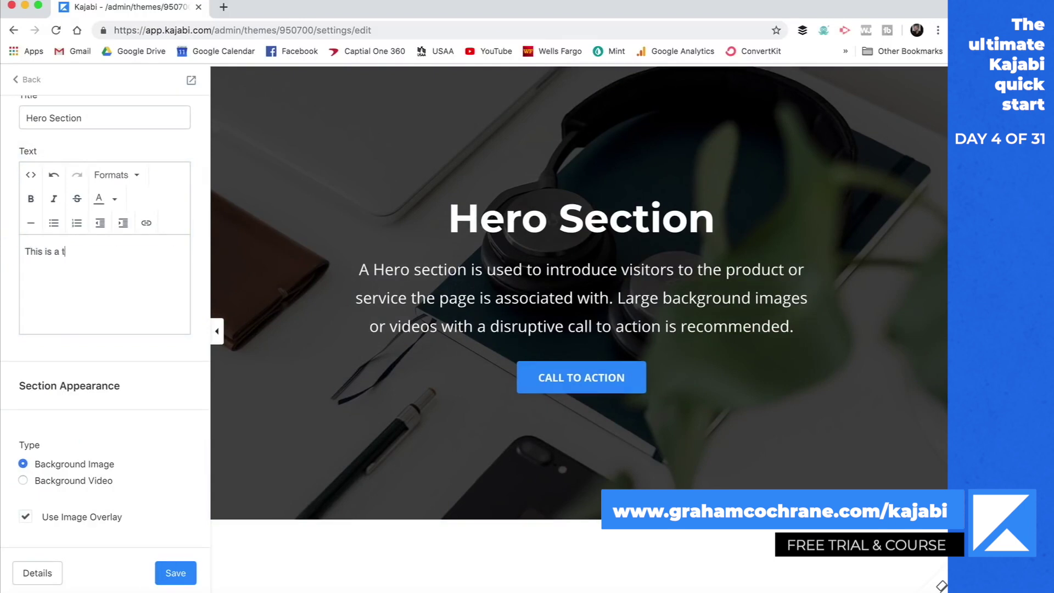
click(172, 574)
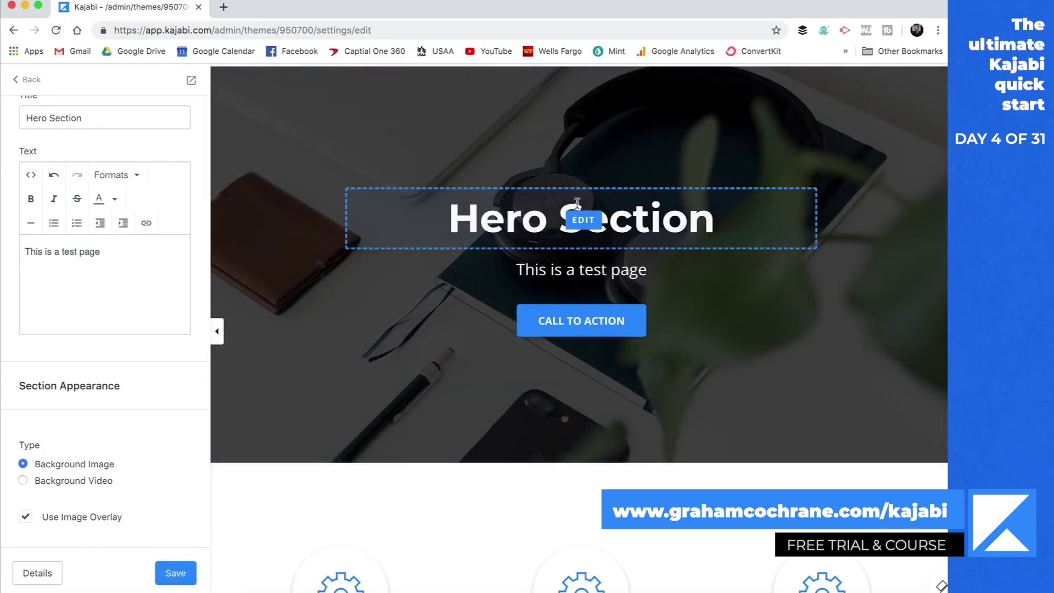
- Switch the first feature's image off and on again, and return to the page's section list
scroll(482, 344, down, 5)
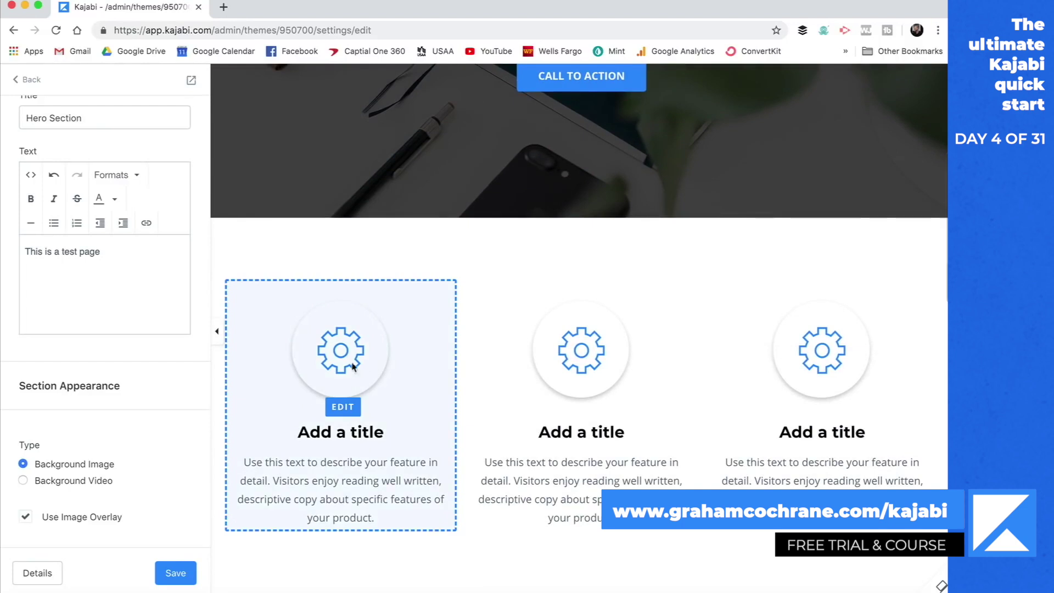
click(345, 367)
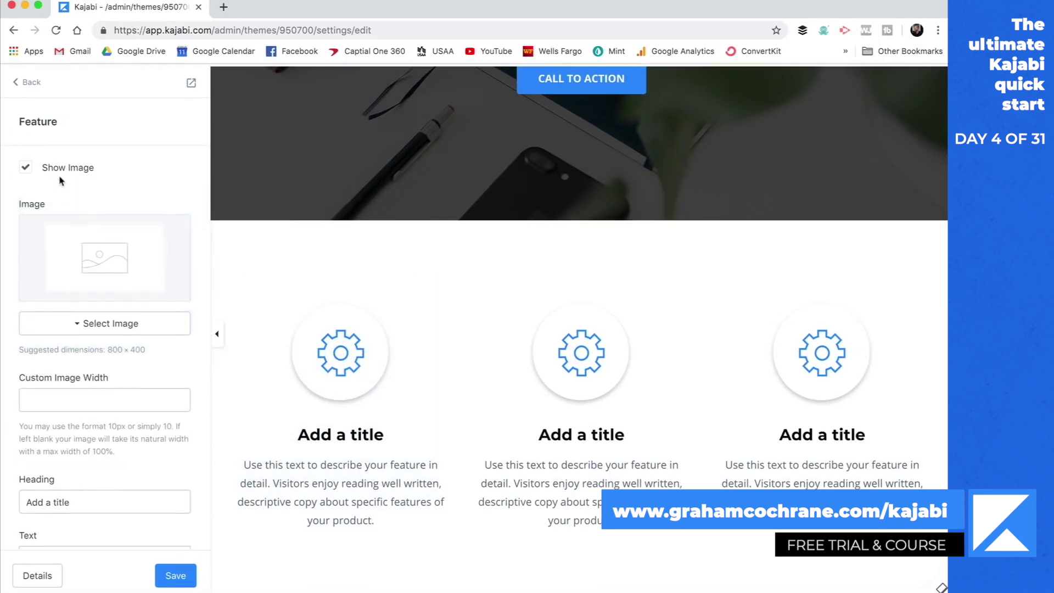
click(24, 166)
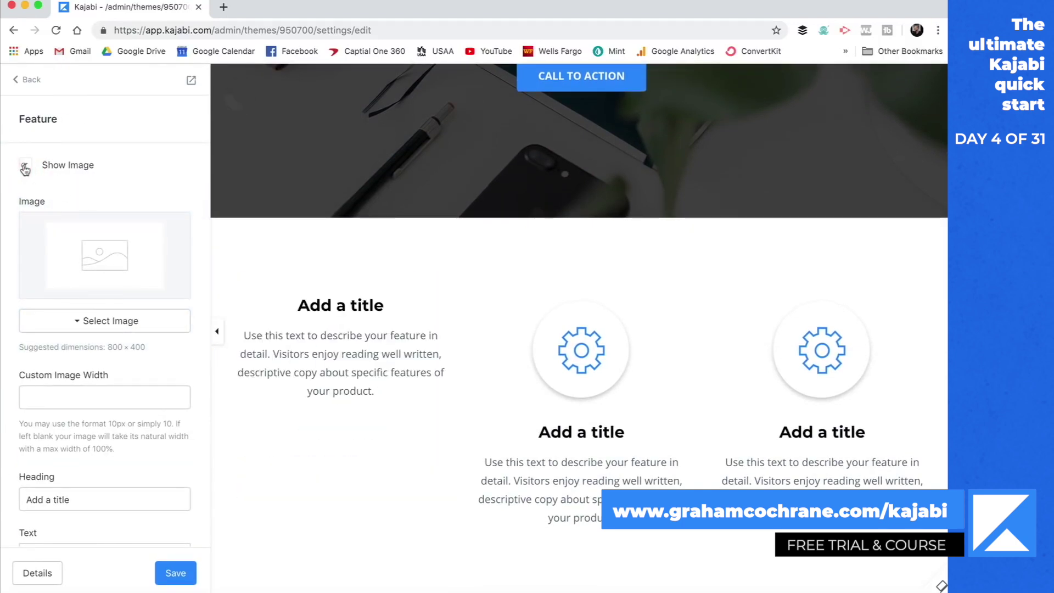
click(25, 167)
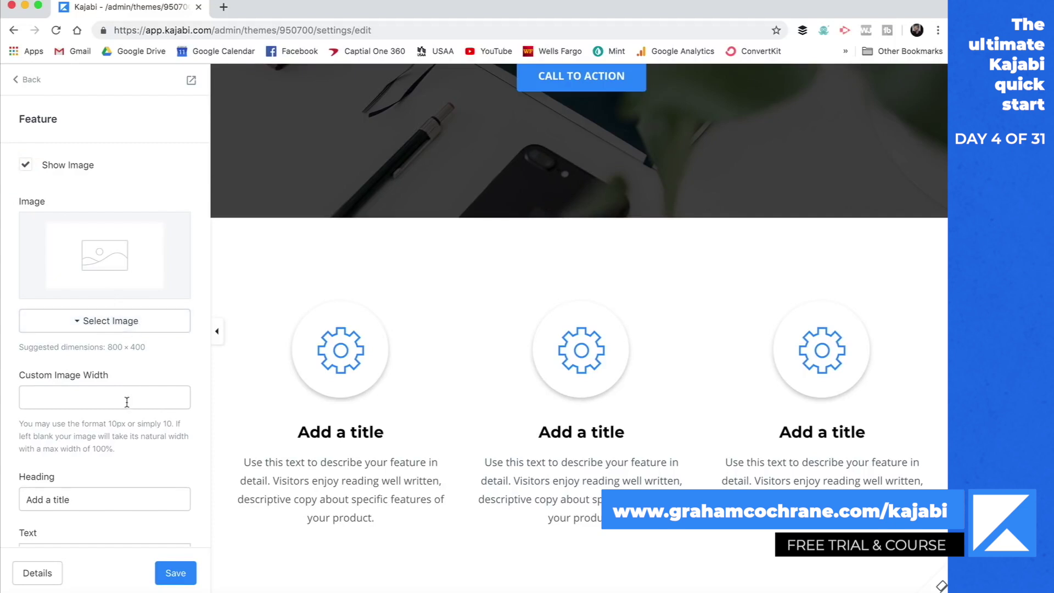
click(31, 77)
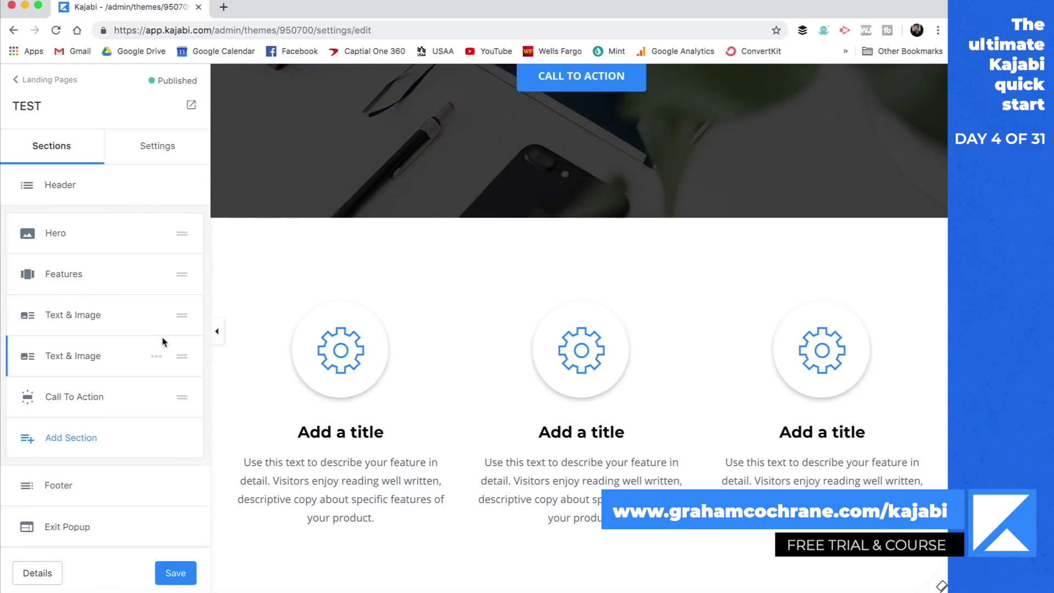
- Hide the Features section of the TEST page
scroll(387, 257, up, 5)
scroll(348, 267, down, 4)
scroll(347, 267, down, 2)
click(153, 275)
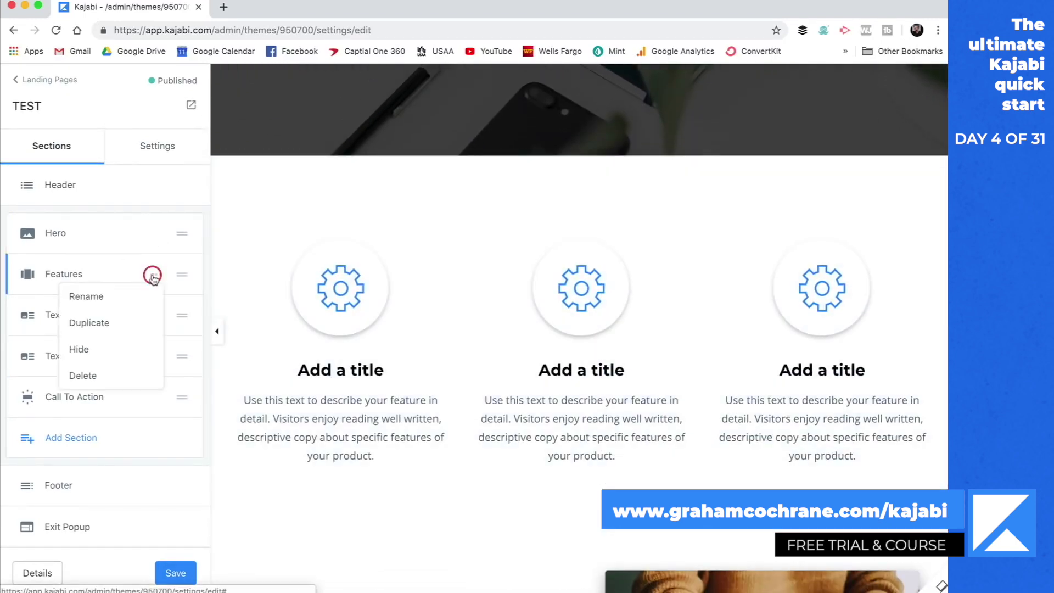
click(99, 349)
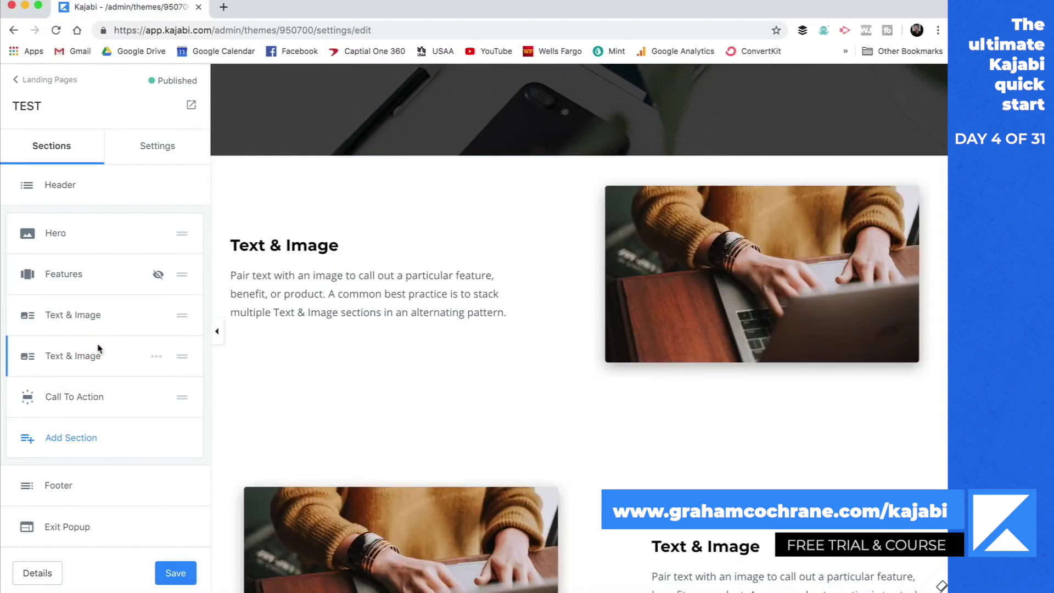
- Add a Pricing Options section to the TEST page and return to the page's section list
click(55, 443)
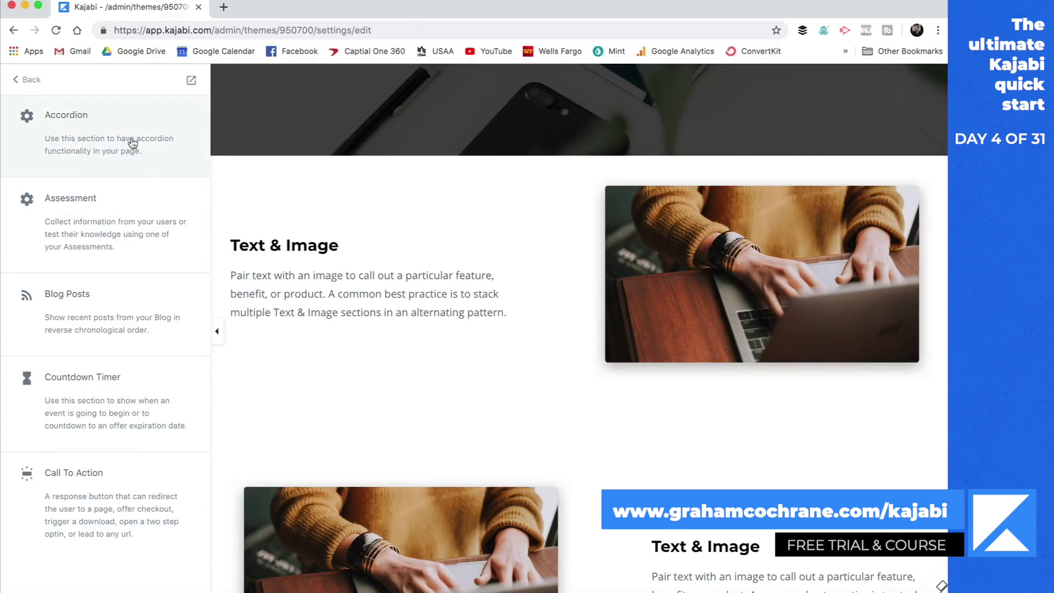
scroll(131, 275, down, 5)
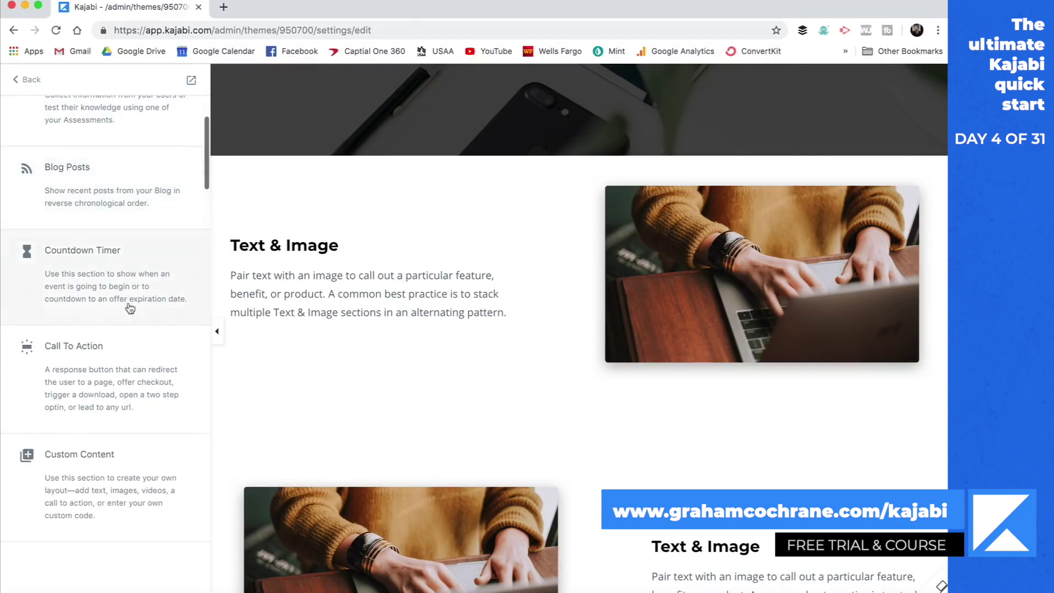
scroll(130, 291, down, 3)
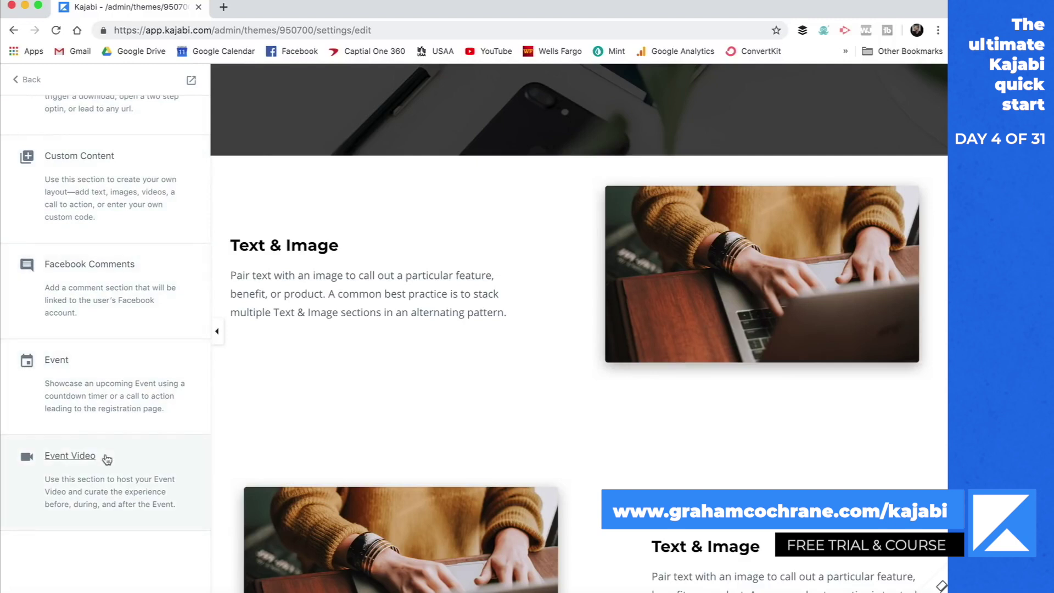
scroll(124, 207, down, 4)
scroll(125, 210, down, 6)
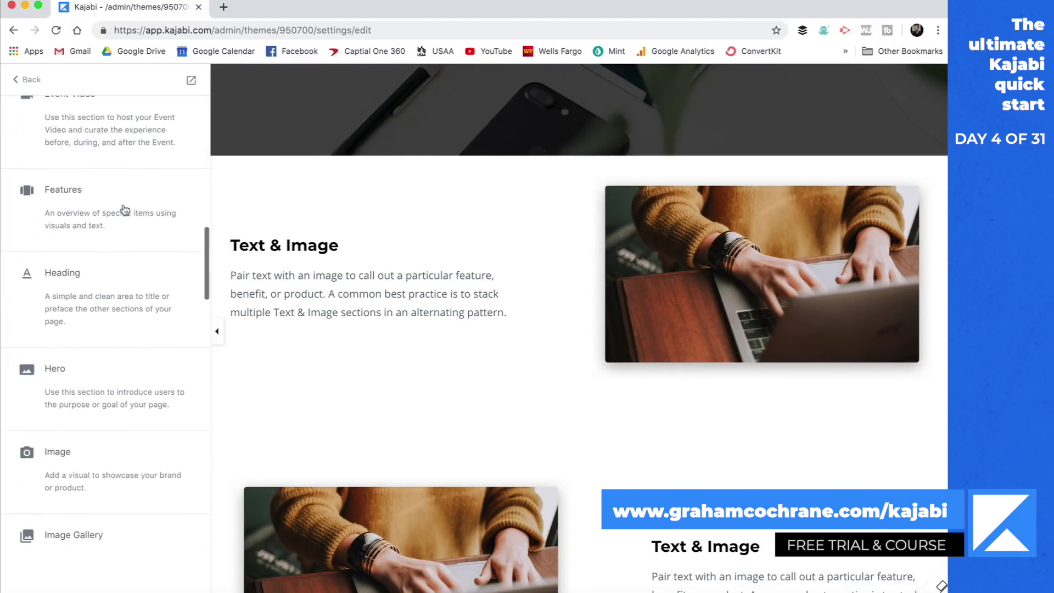
scroll(125, 324, down, 5)
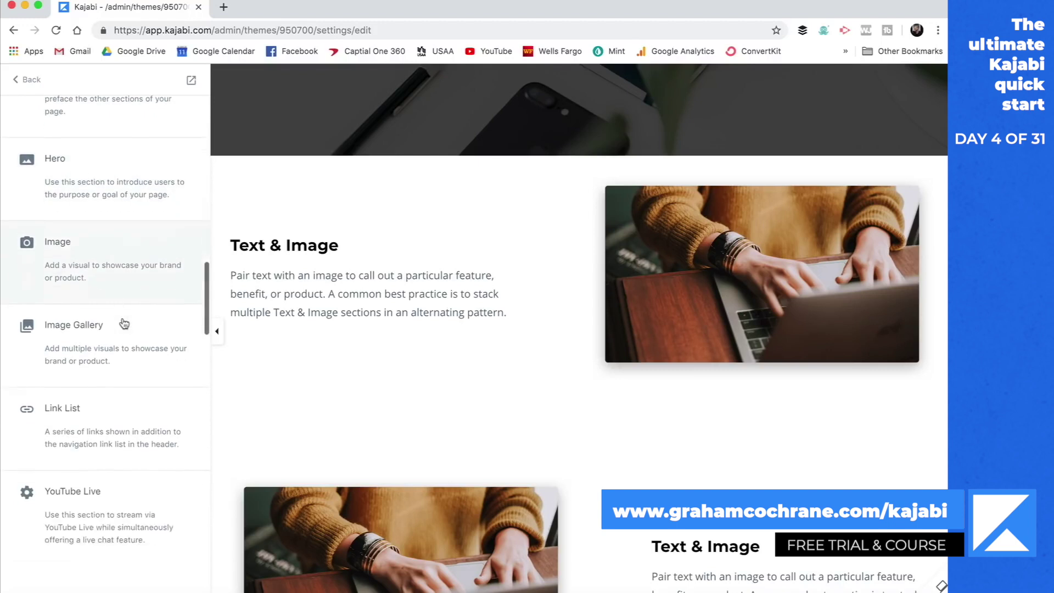
scroll(125, 350, down, 6)
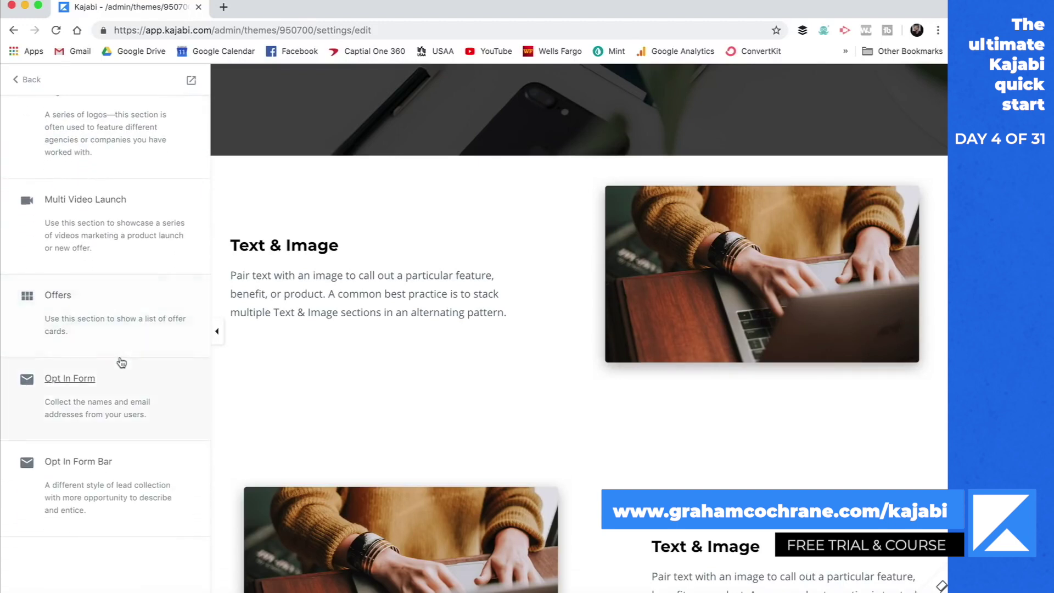
scroll(123, 329, down, 5)
scroll(122, 341, down, 1)
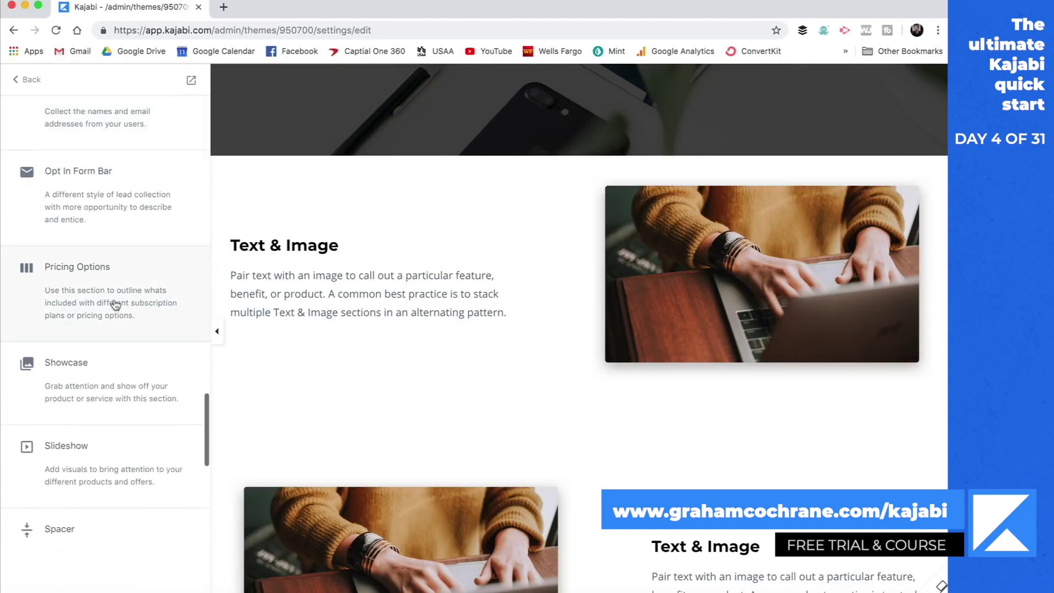
click(160, 304)
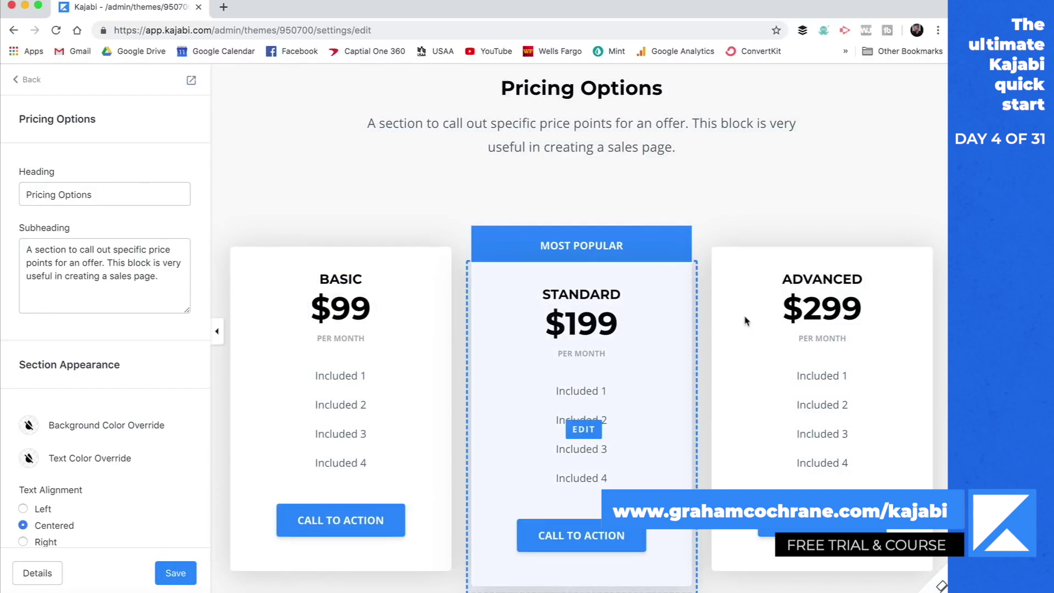
click(31, 82)
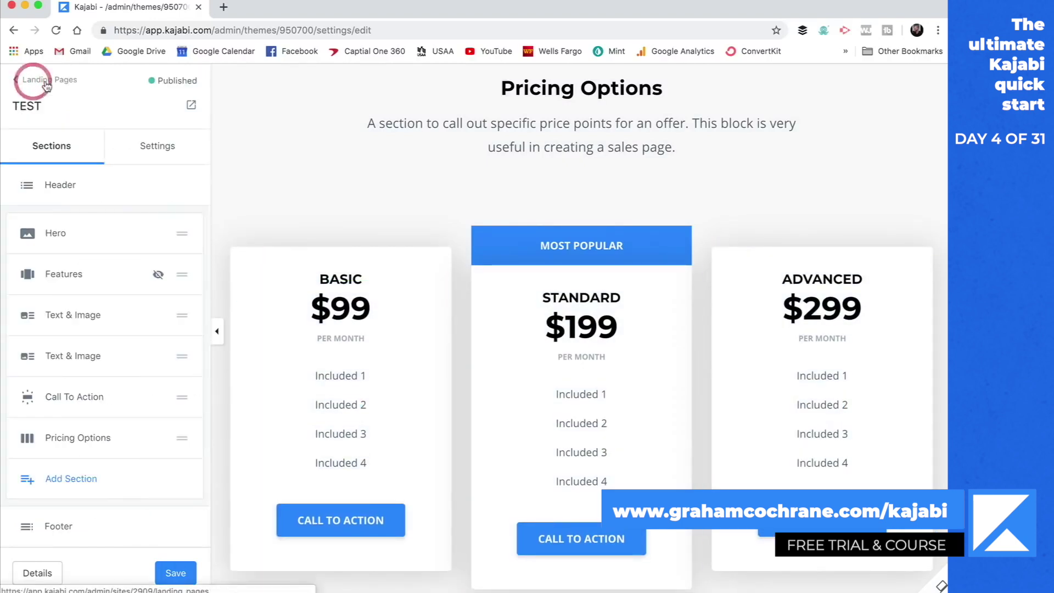
- Move the Pricing Options section directly below the Hero section, check the page preview, and return to the landing pages list
drag(182, 438, 196, 267)
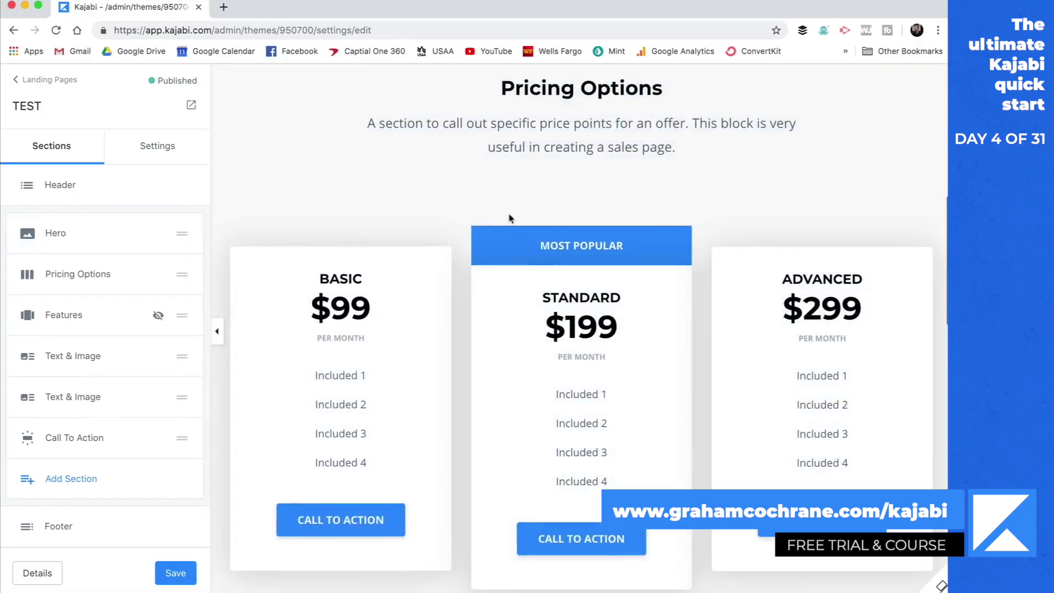
scroll(821, 279, up, 10)
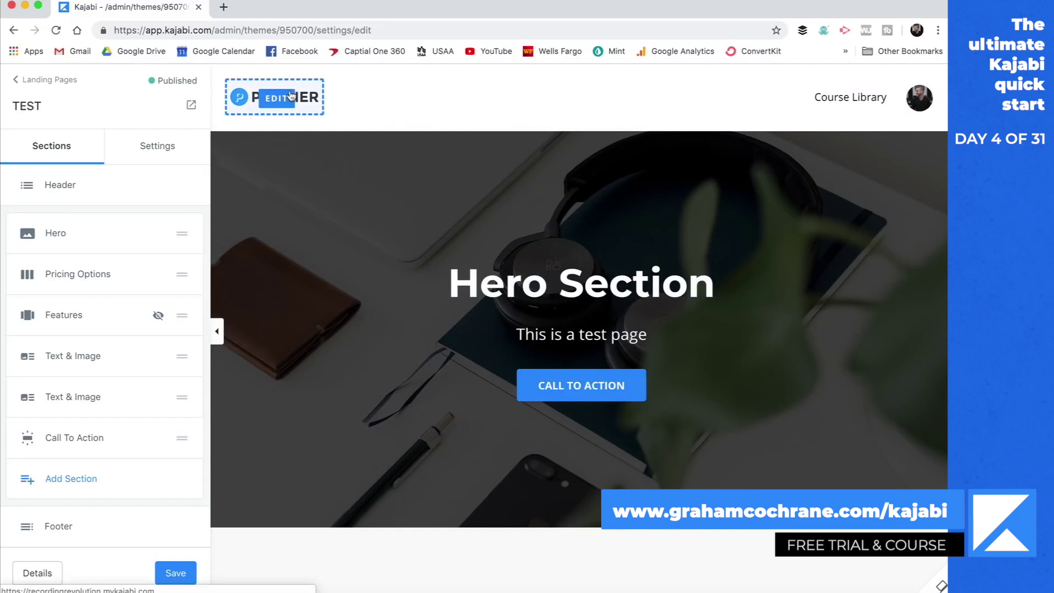
scroll(390, 373, down, 10)
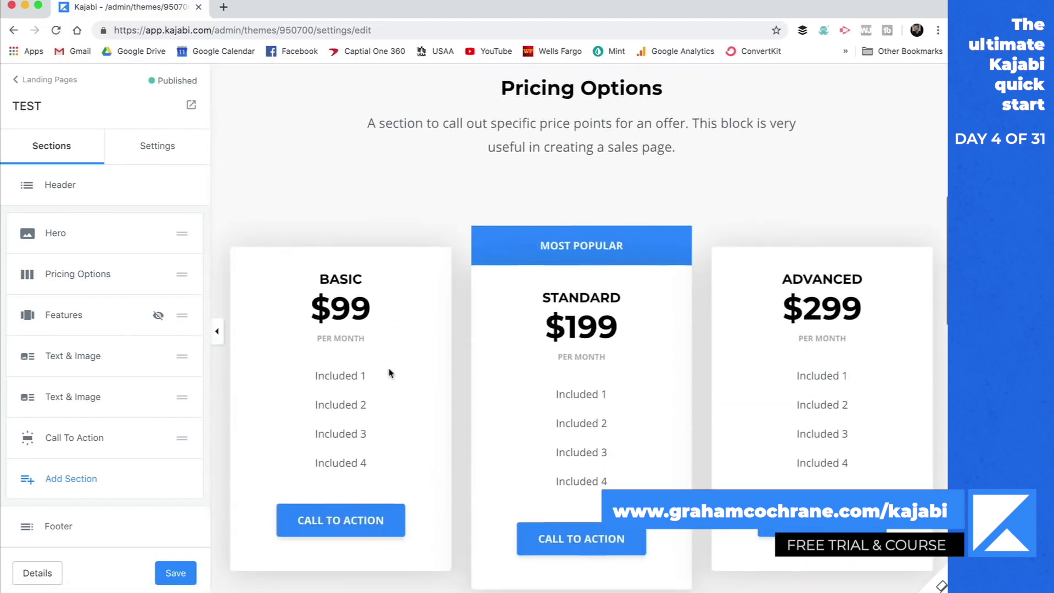
scroll(389, 373, down, 5)
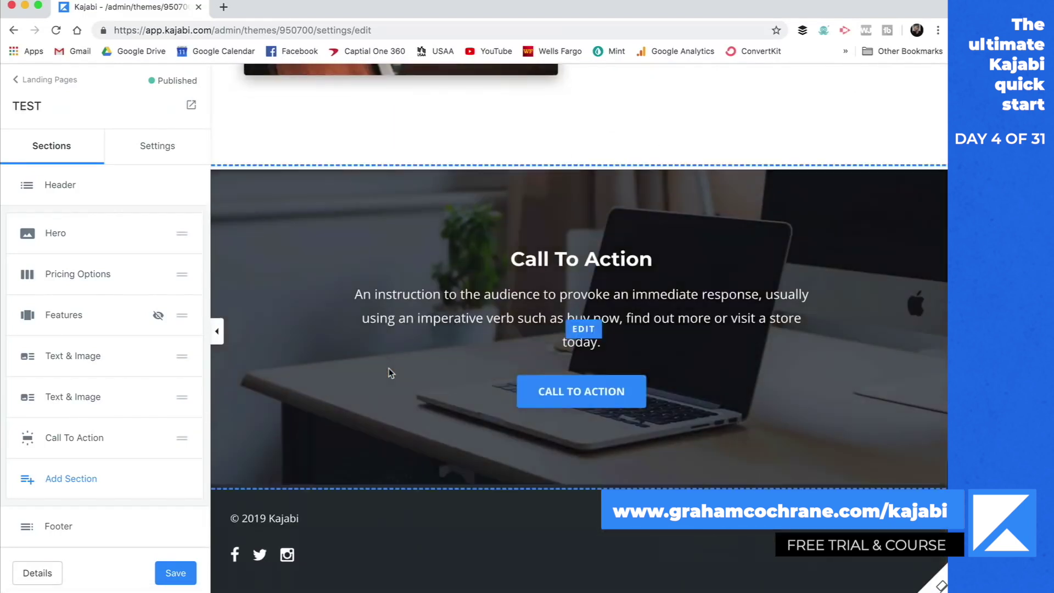
scroll(390, 373, up, 10)
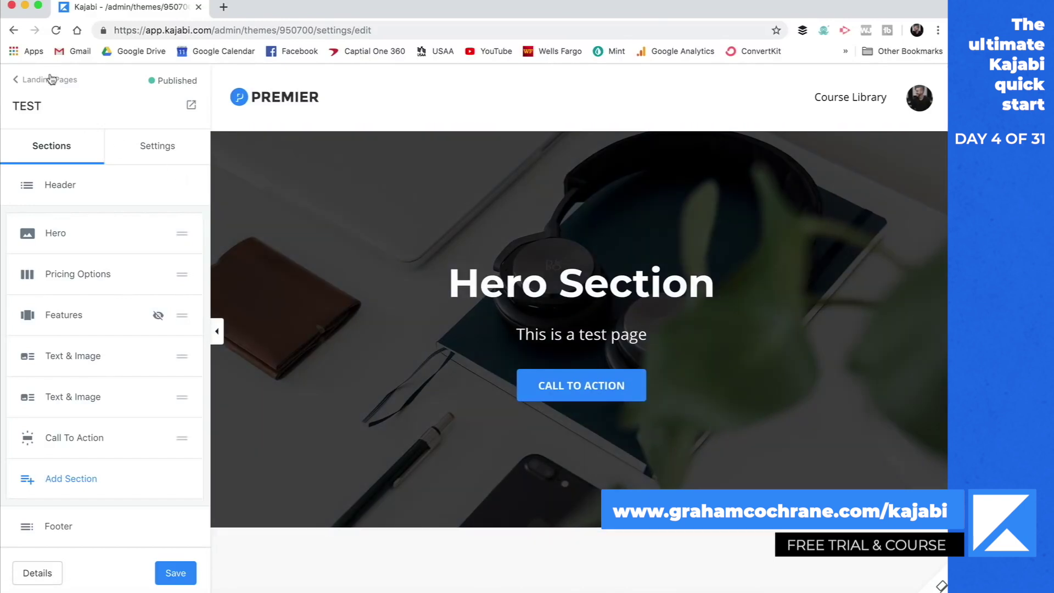
click(51, 80)
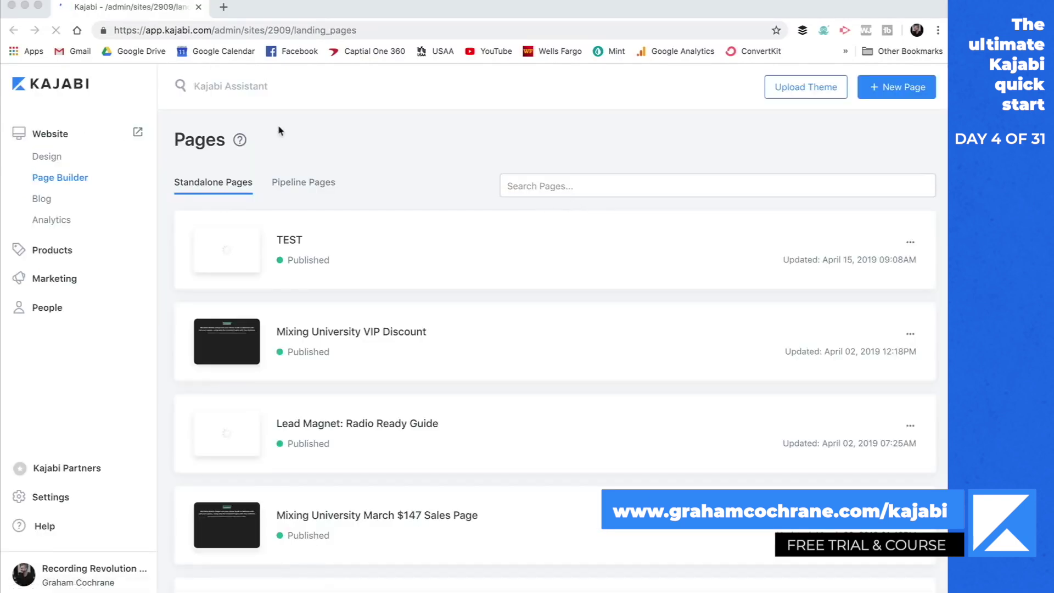
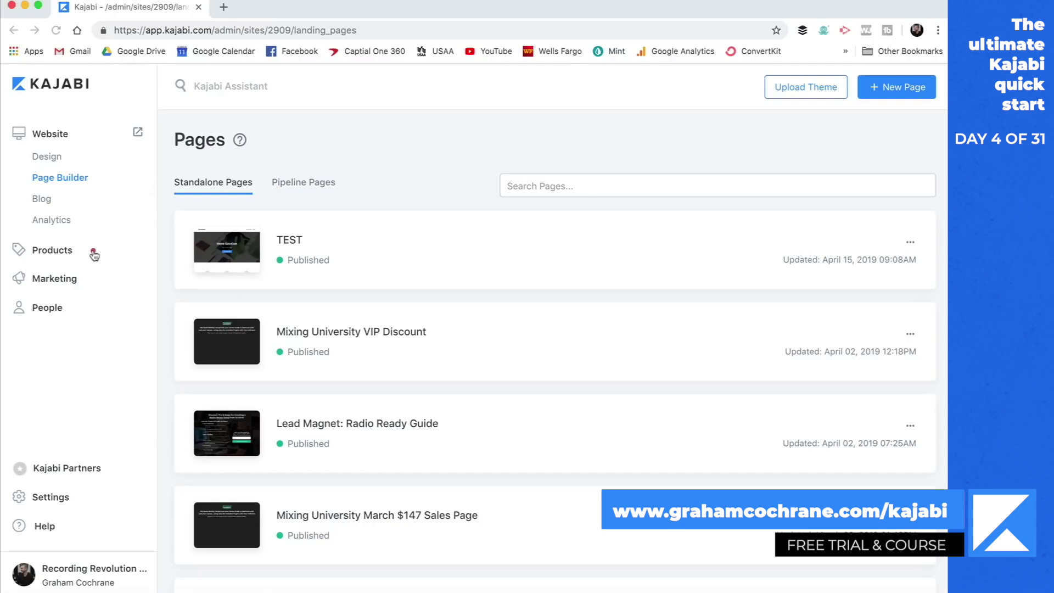
- Look through the site's full list of existing products
click(64, 254)
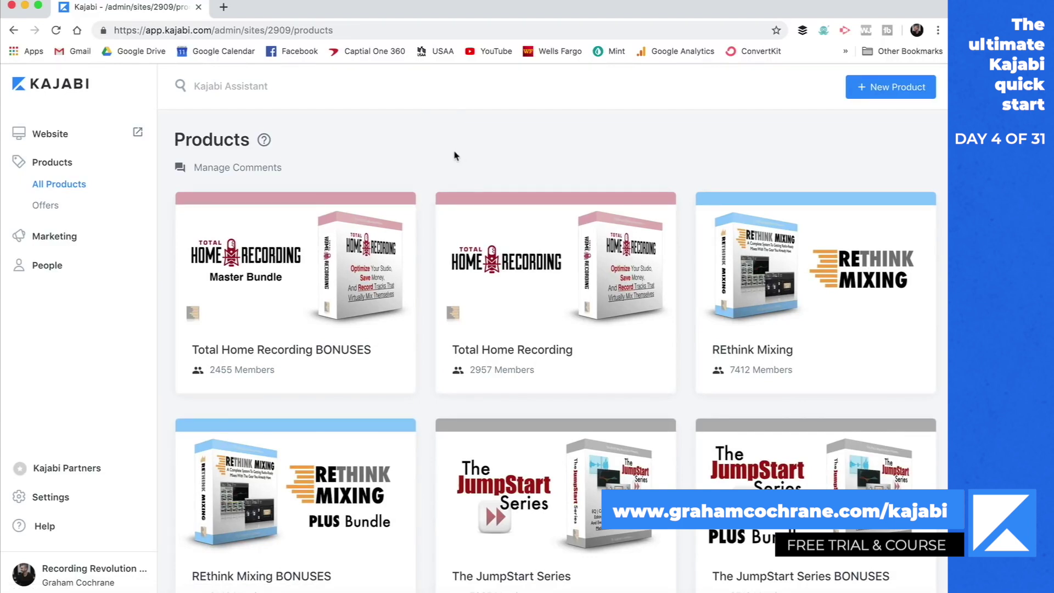
scroll(455, 156, down, 6)
scroll(455, 155, down, 9)
scroll(501, 210, down, 17)
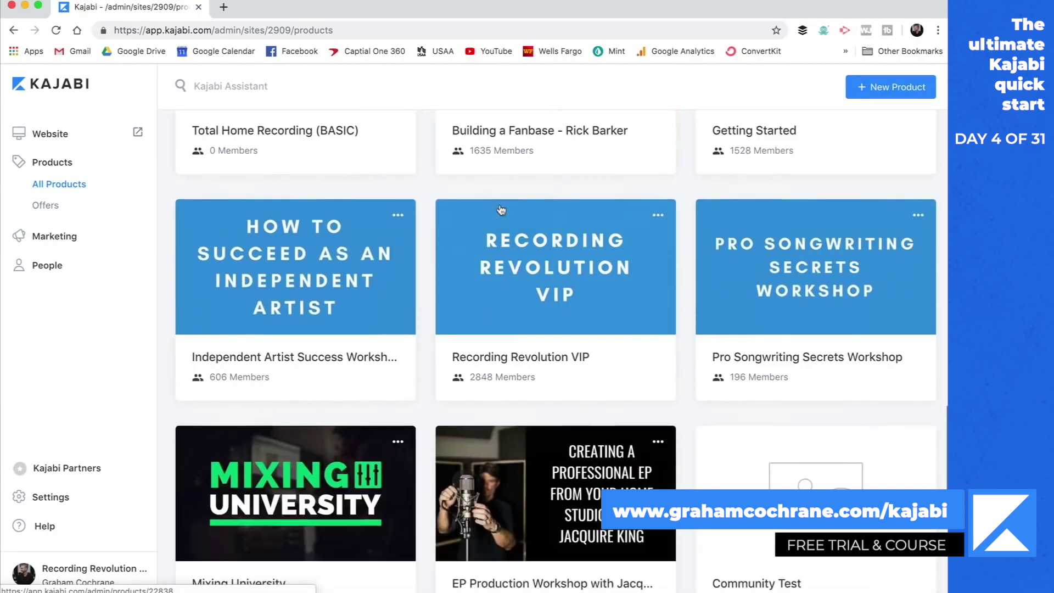
scroll(596, 233, down, 5)
scroll(600, 236, up, 1)
scroll(600, 236, up, 20)
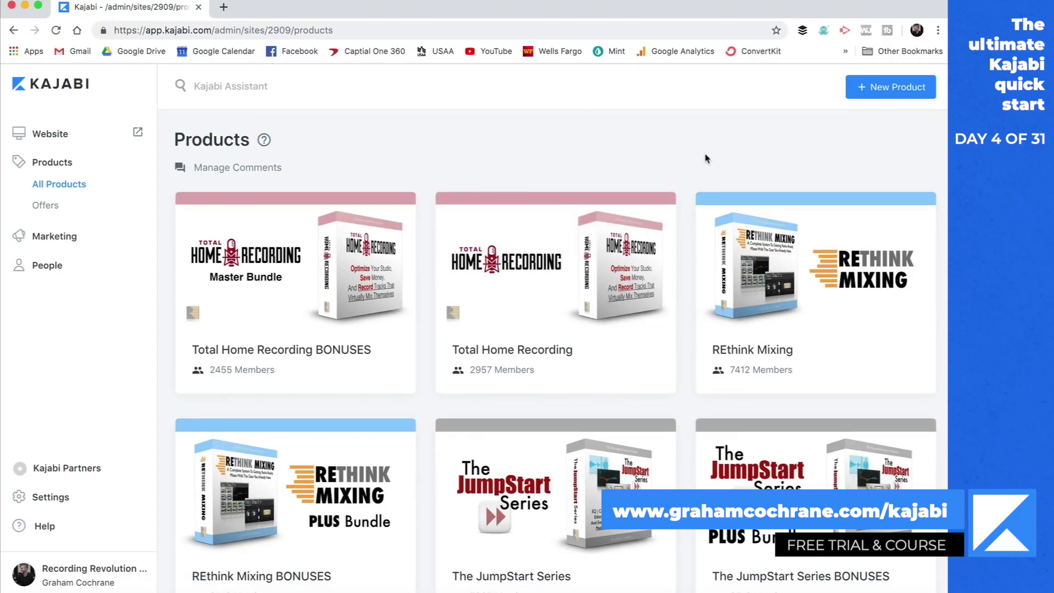
- Generate a new product from the Mini Course blueprint, keeping the name Mini Course
click(864, 89)
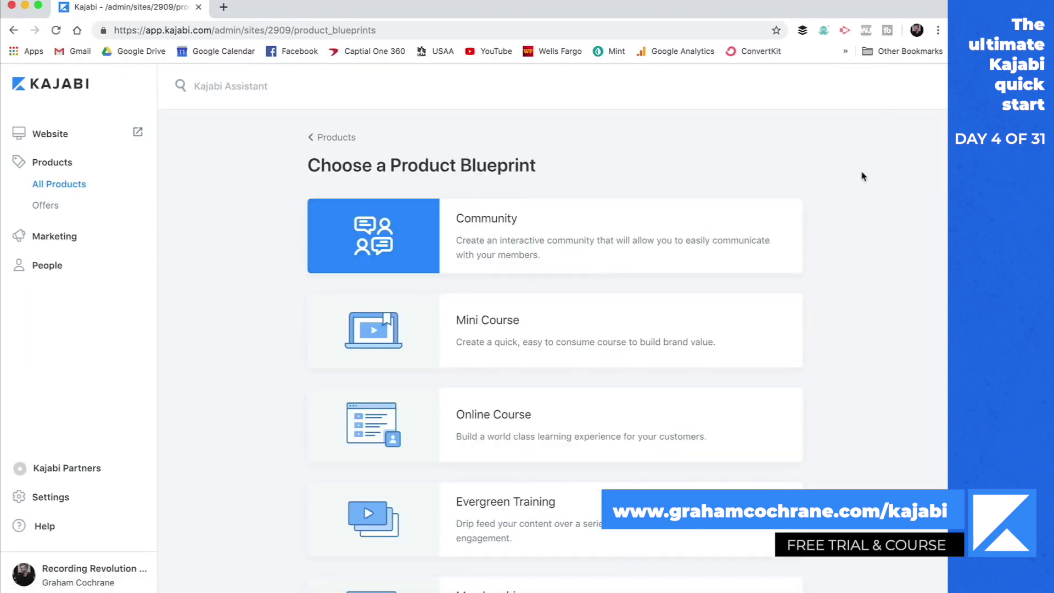
scroll(863, 212, down, 2)
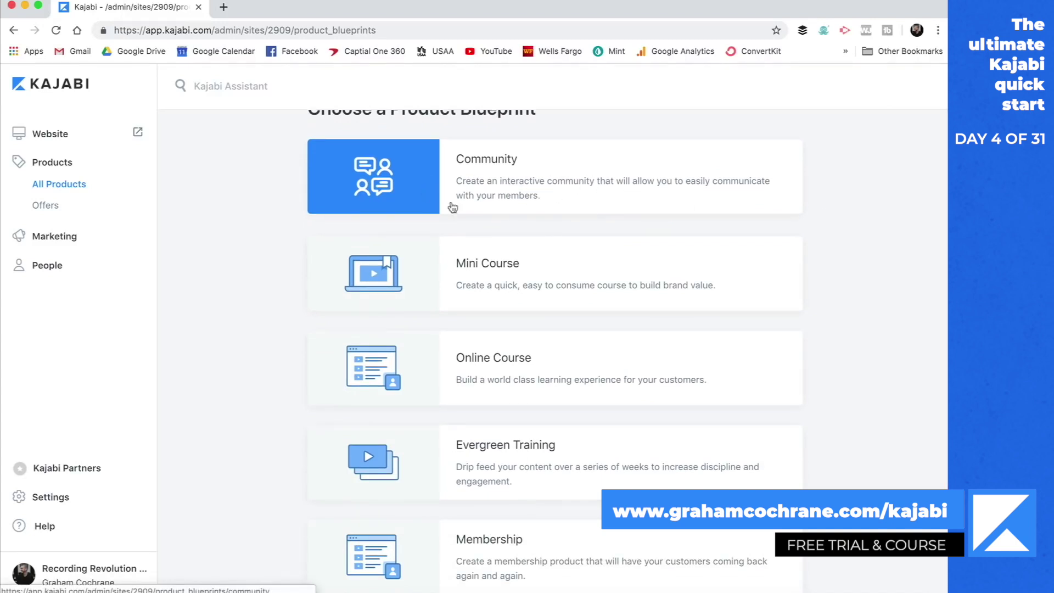
scroll(626, 195, down, 2)
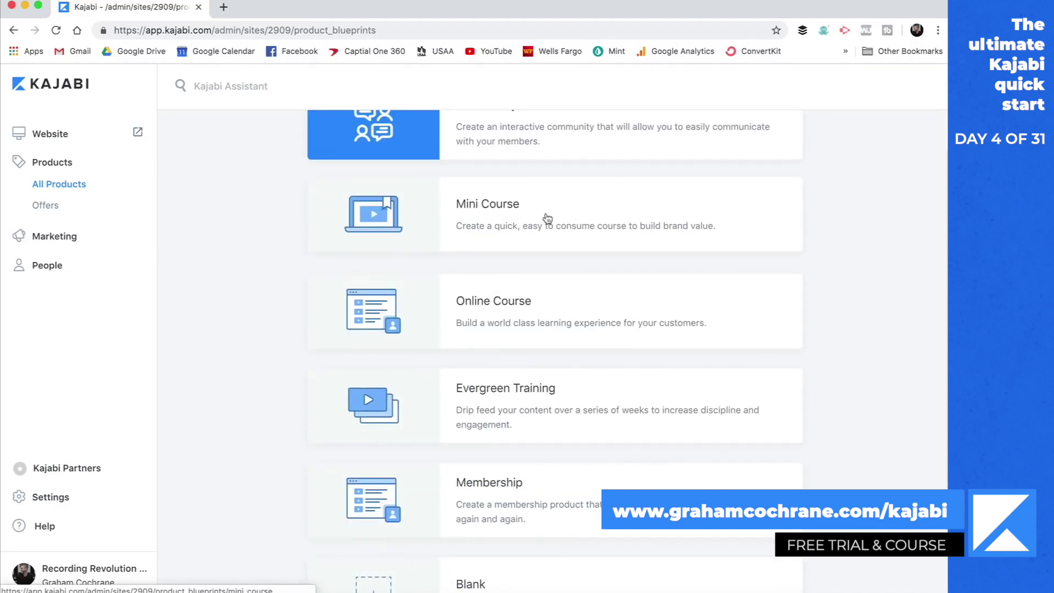
scroll(546, 222, down, 2)
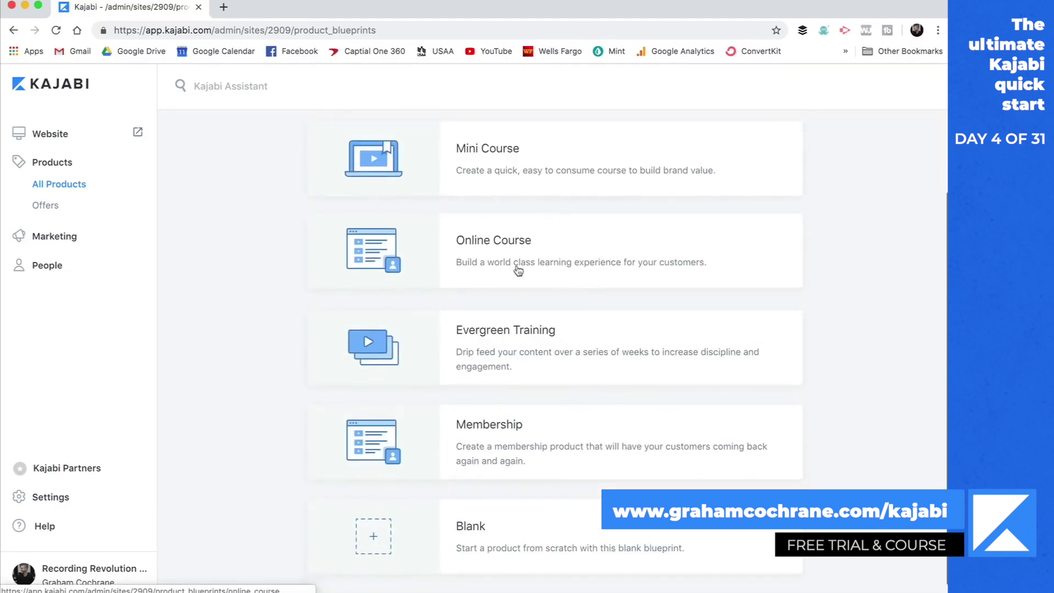
scroll(580, 285, down, 1)
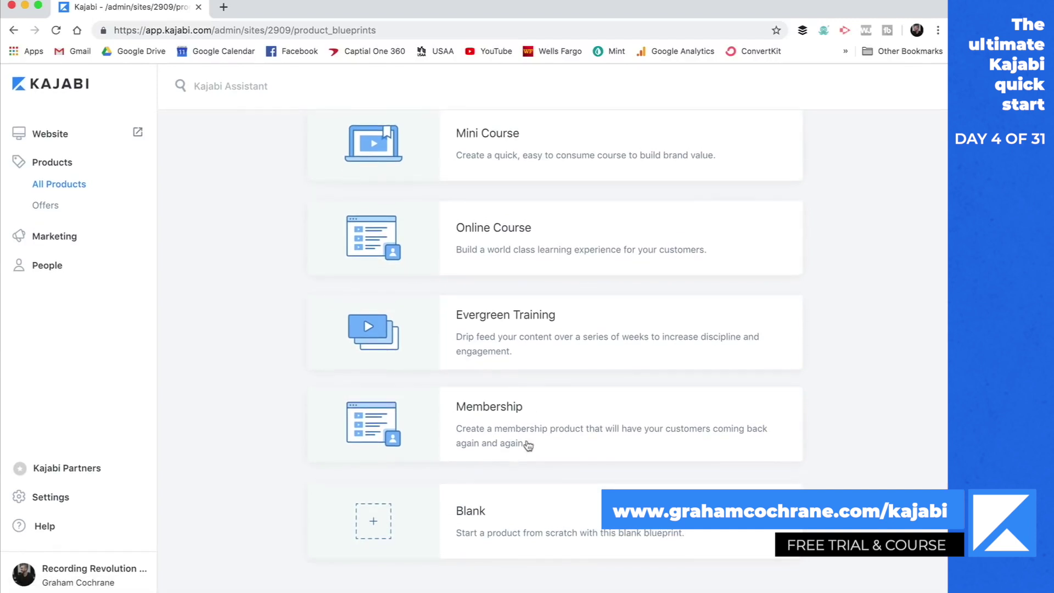
scroll(535, 412, up, 4)
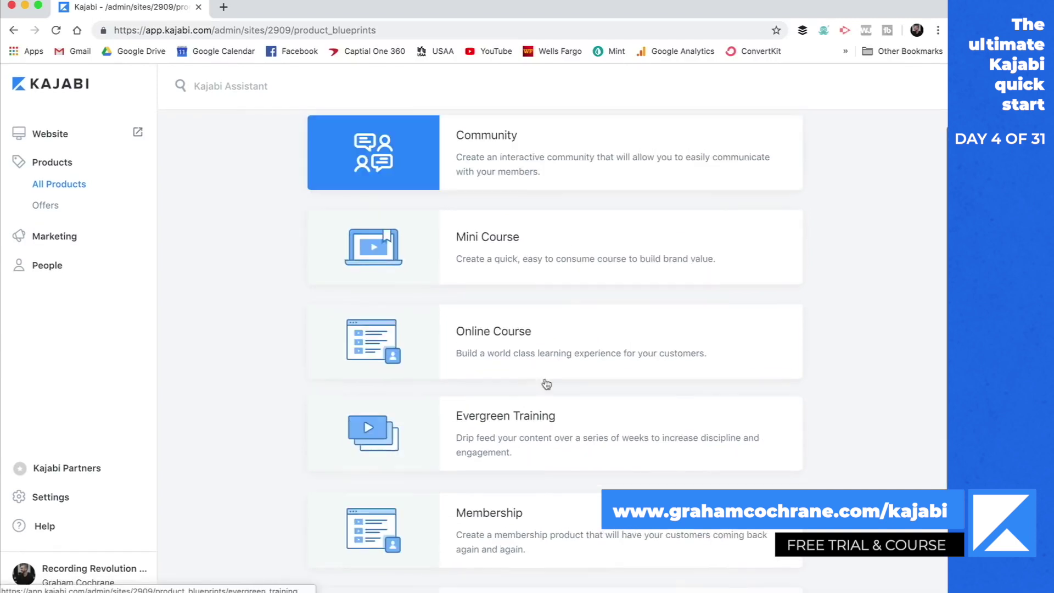
click(518, 243)
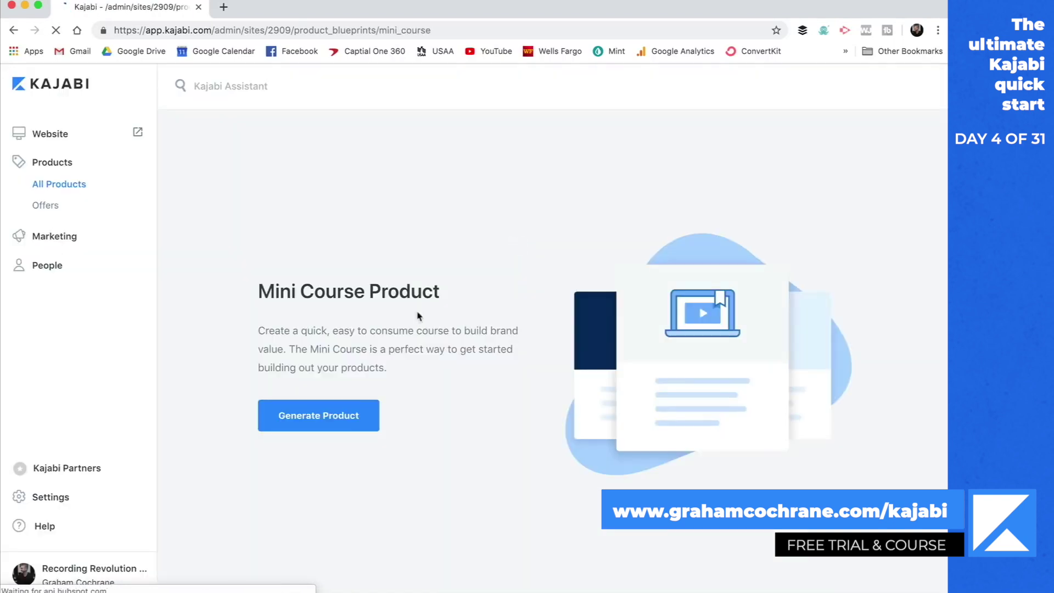
click(339, 422)
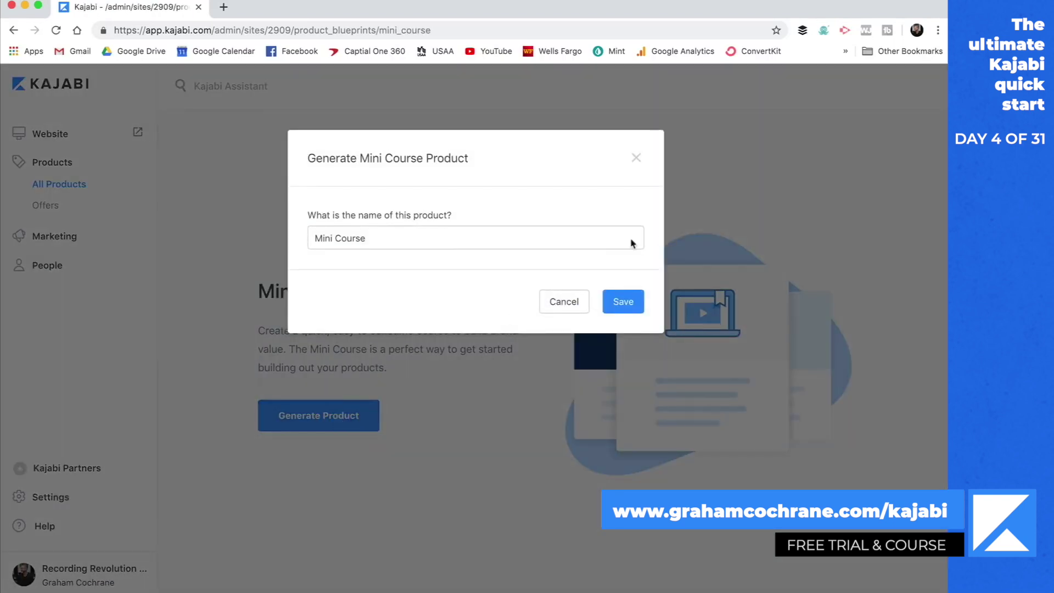
click(617, 298)
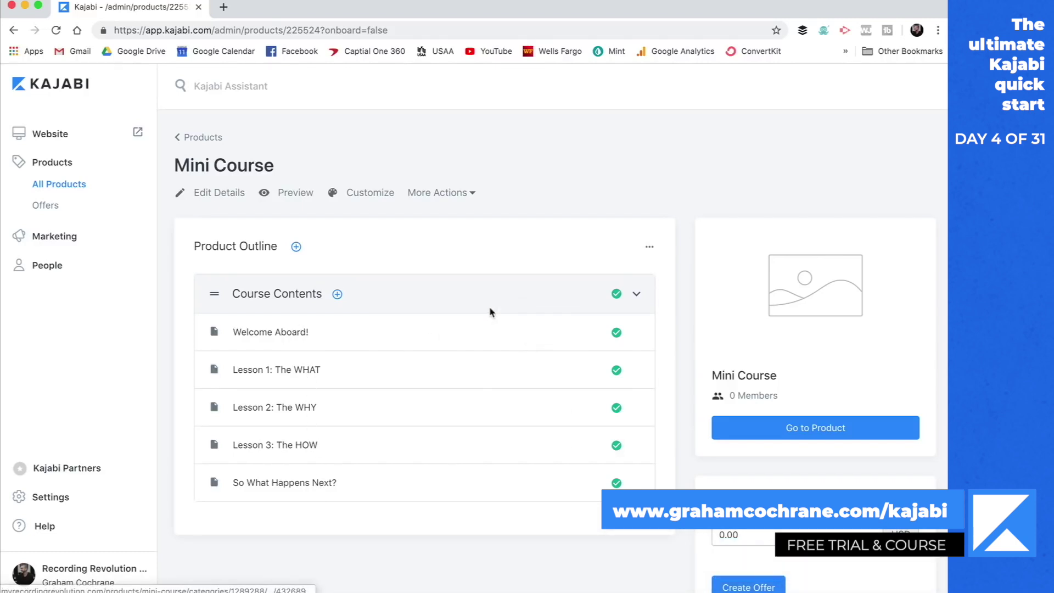
- Preview the Mini Course as a student, viewing the Welcome Aboard!, Lesson 1 and Lesson 2 posts, and close the preview
click(297, 195)
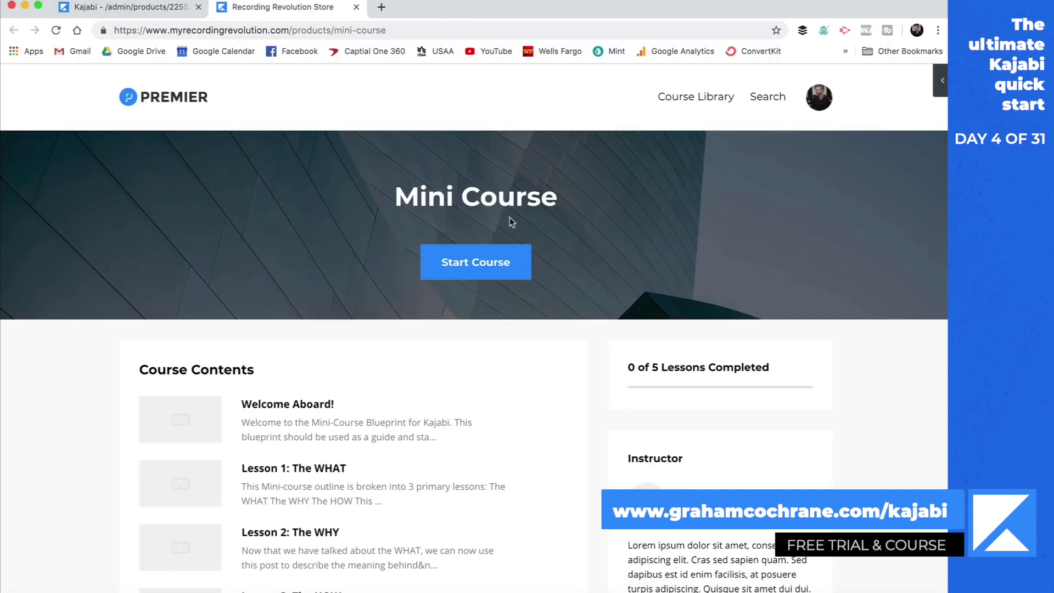
scroll(588, 299, down, 5)
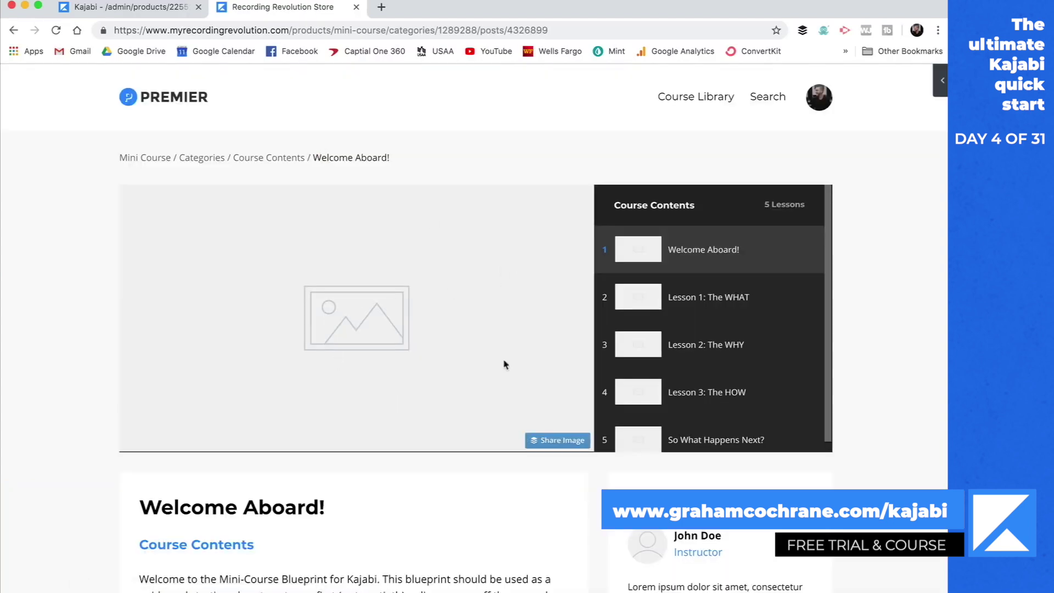
click(725, 296)
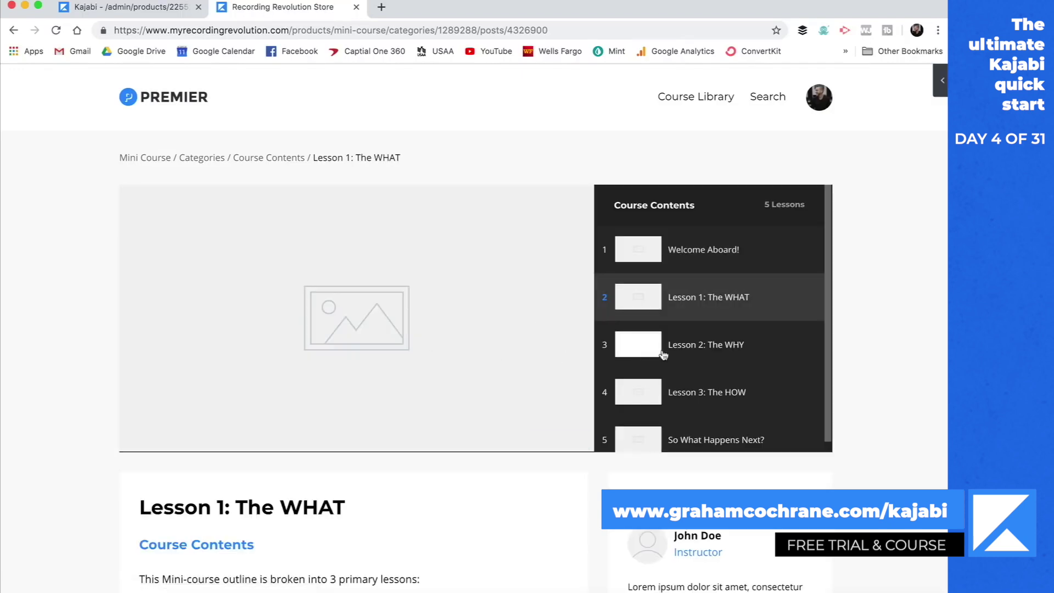
scroll(695, 351, down, 5)
scroll(654, 377, up, 5)
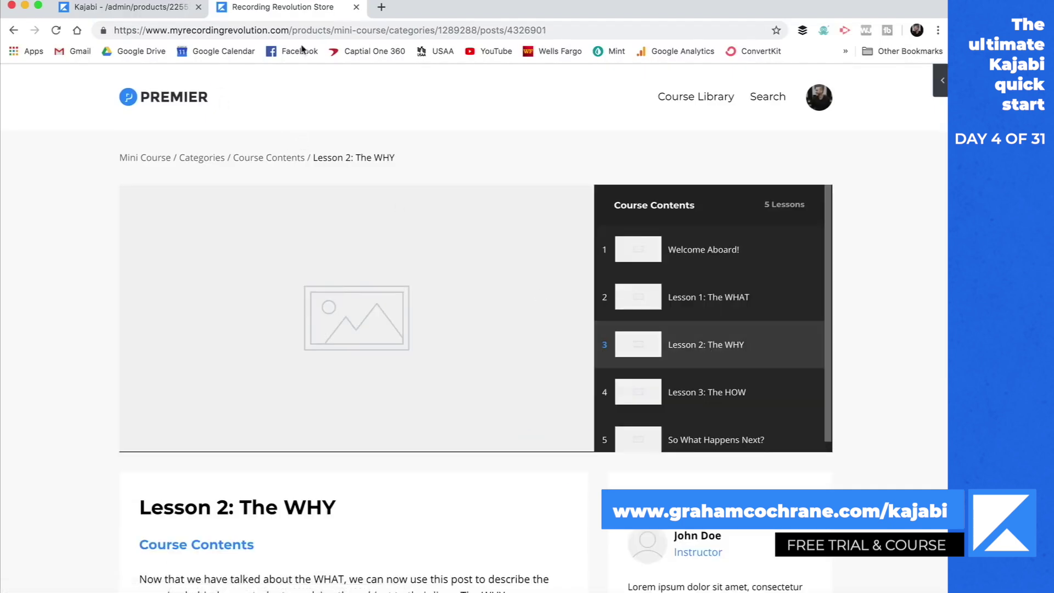
click(356, 7)
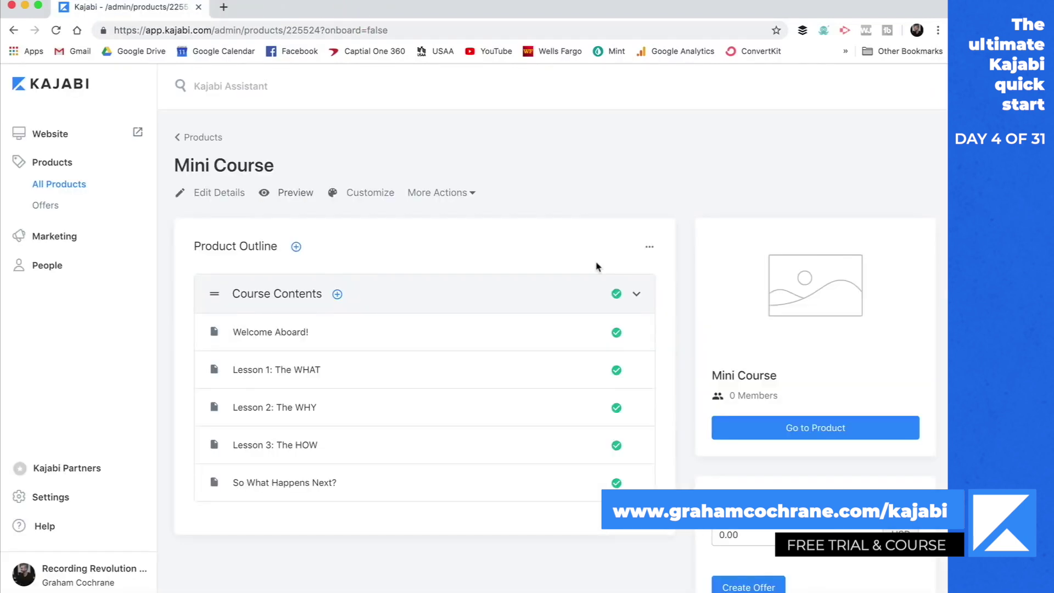
- Examine the editing pages of the Welcome Aboard! and Lesson 1: The WHAT posts, and return to the Mini Course outline
click(288, 332)
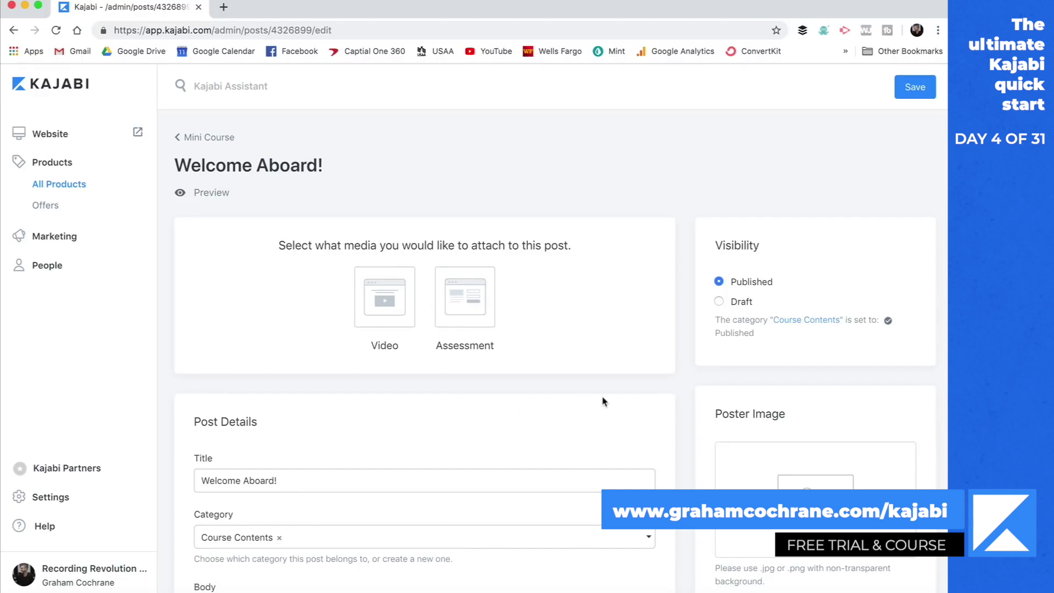
scroll(601, 401, down, 3)
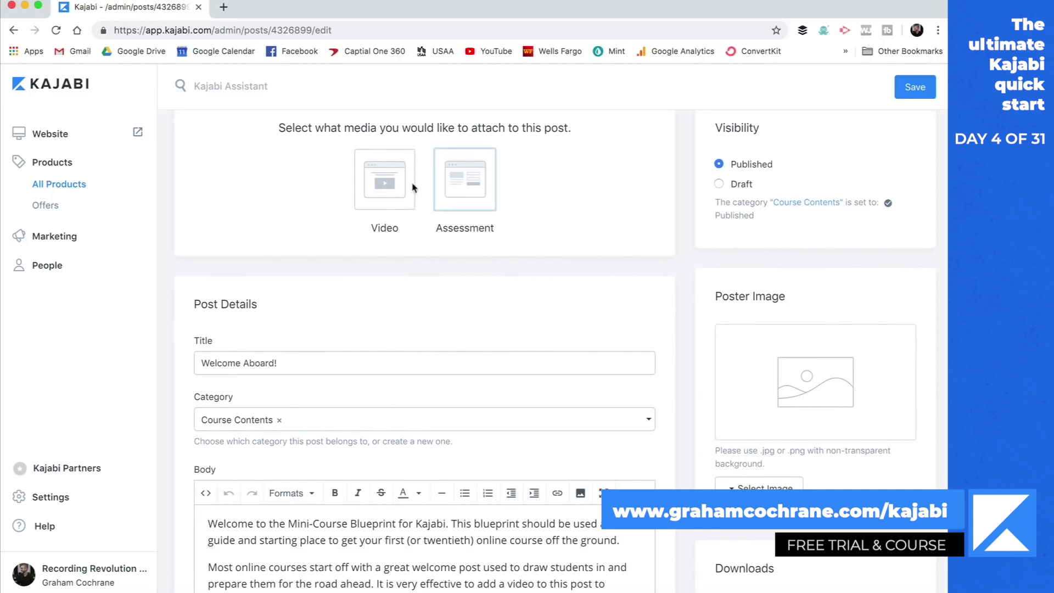
scroll(676, 346, down, 5)
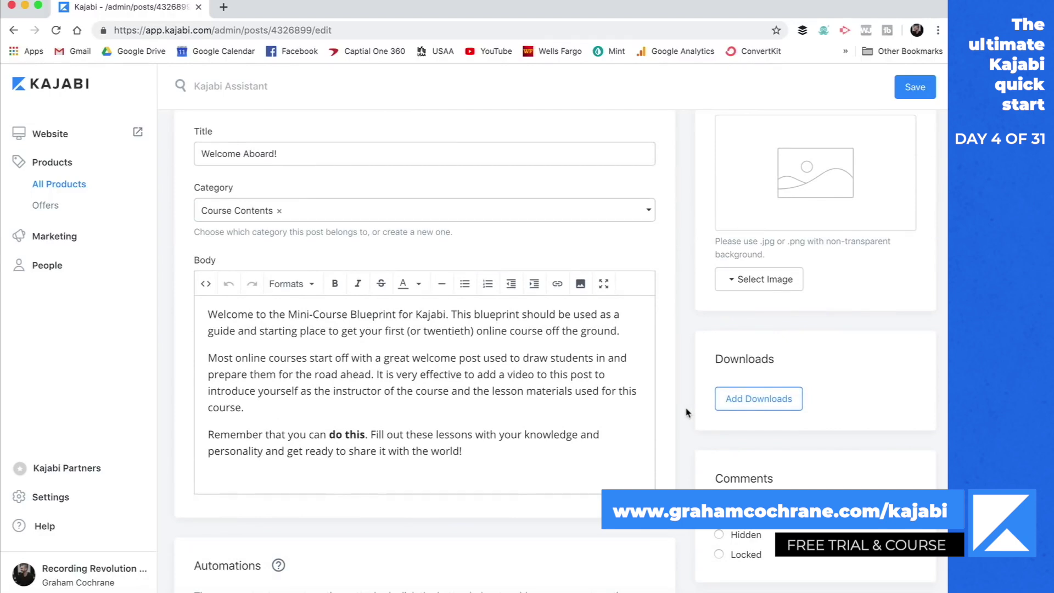
scroll(604, 351, down, 1)
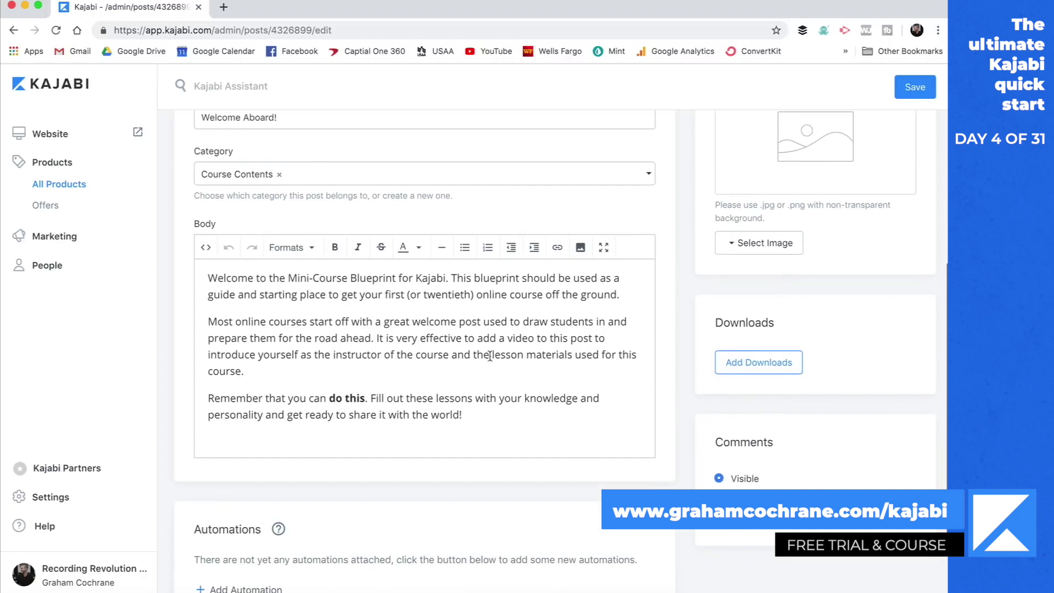
scroll(582, 346, down, 1)
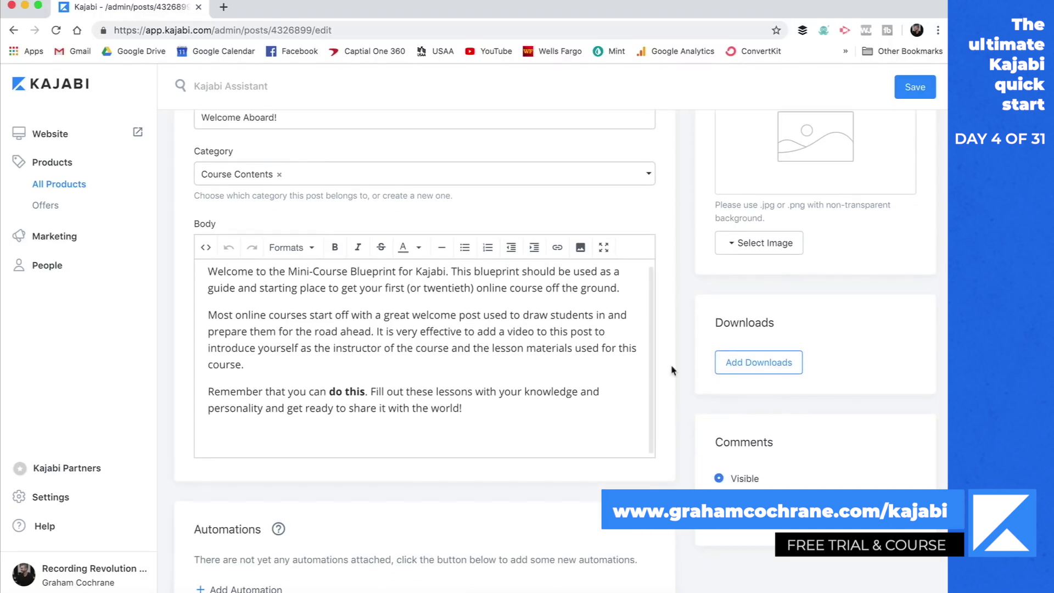
scroll(673, 371, up, 10)
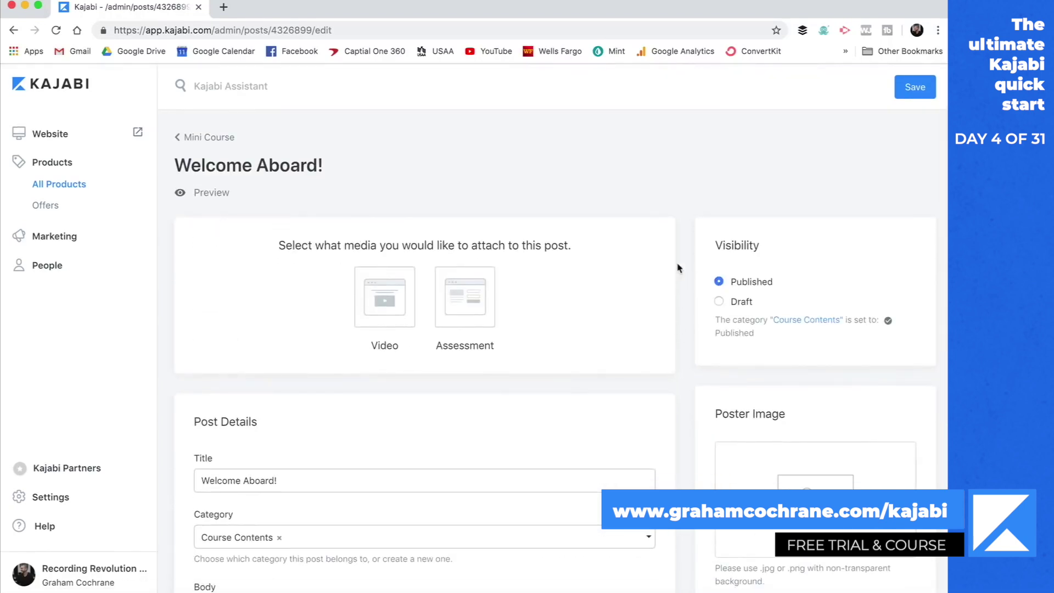
click(218, 142)
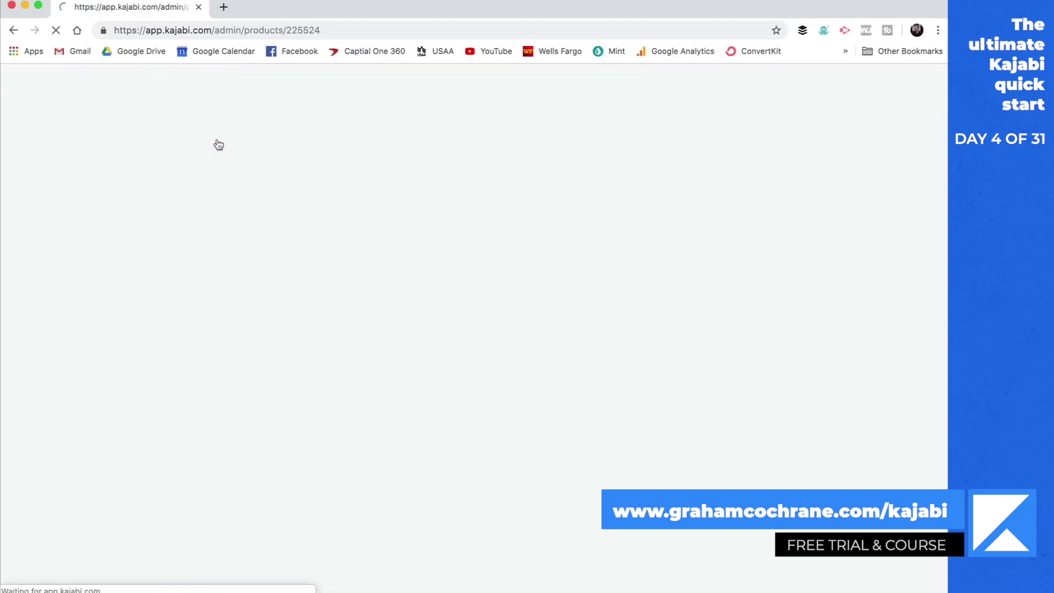
click(308, 372)
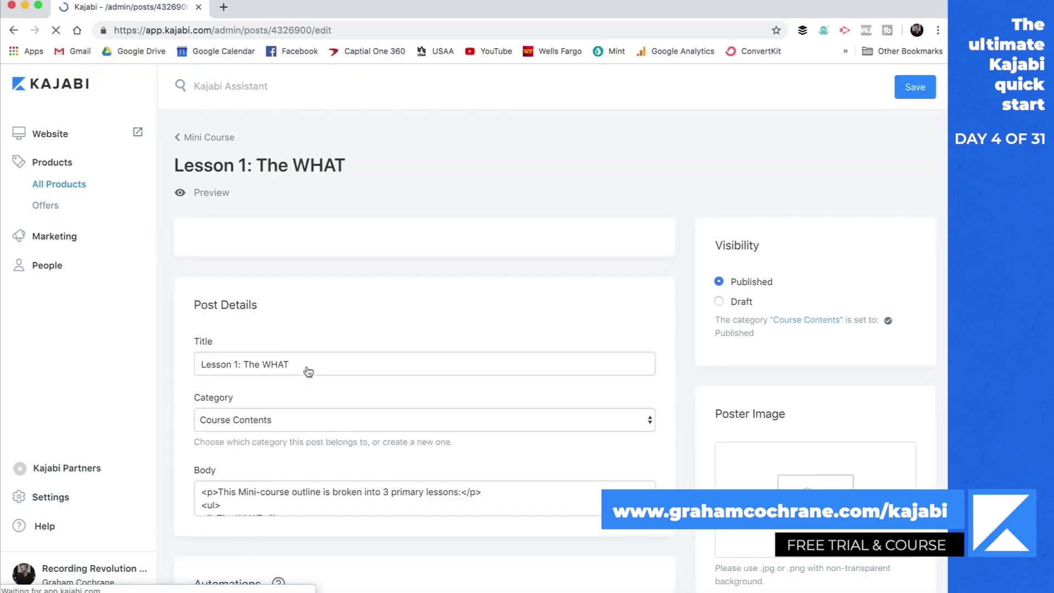
click(220, 136)
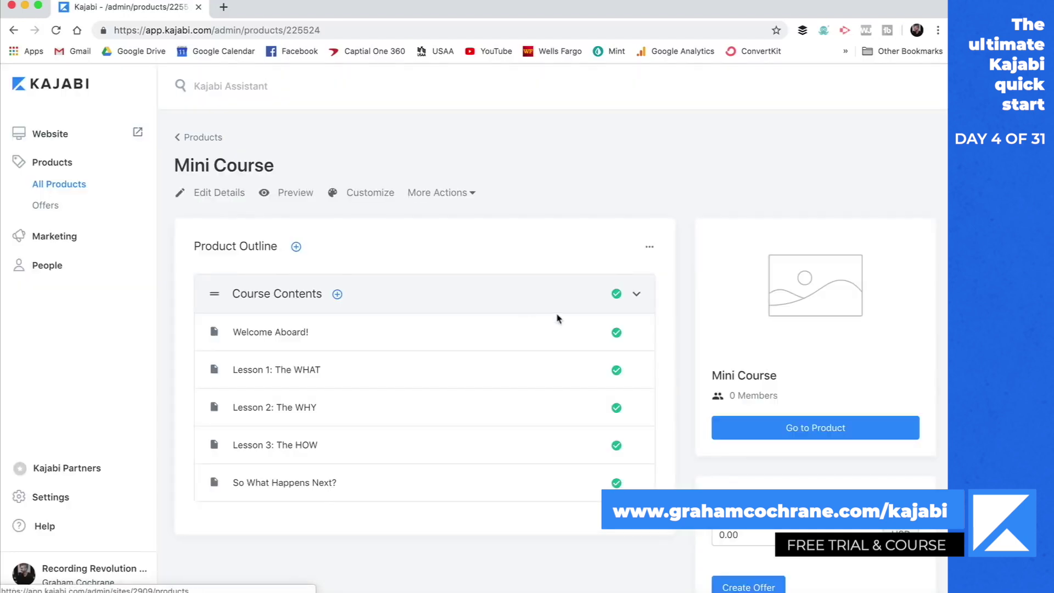
- Check the add options for the Course Contents category and add a new category titled Module 2 to the product outline
click(337, 294)
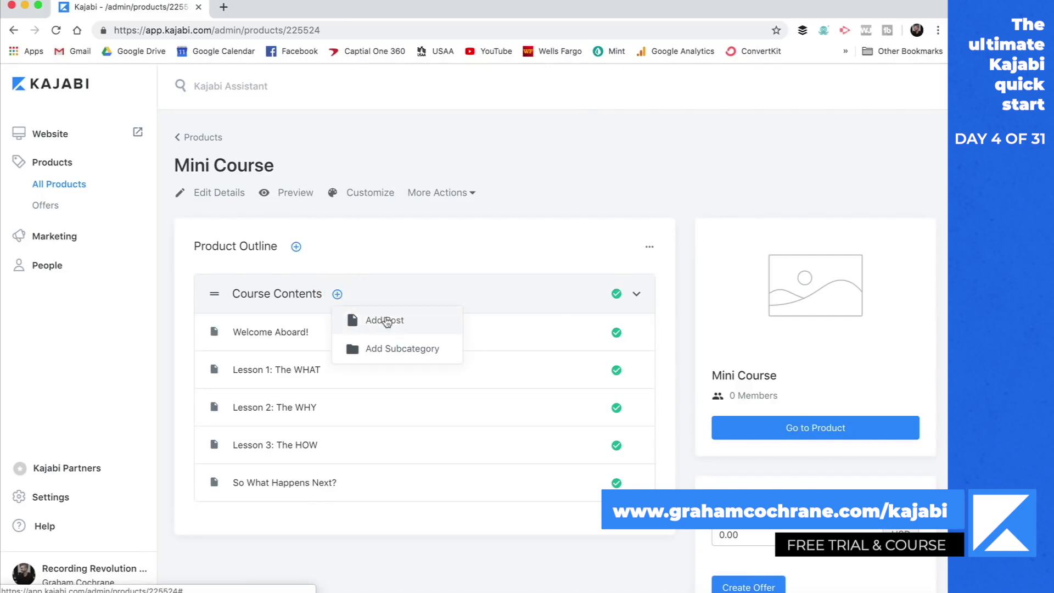
click(407, 257)
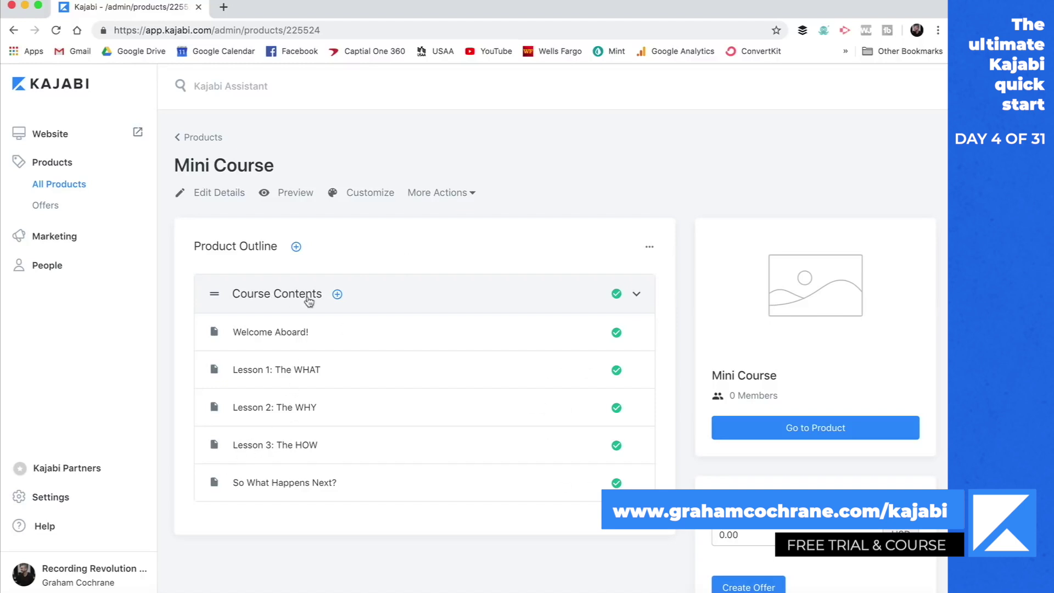
click(297, 252)
click(327, 267)
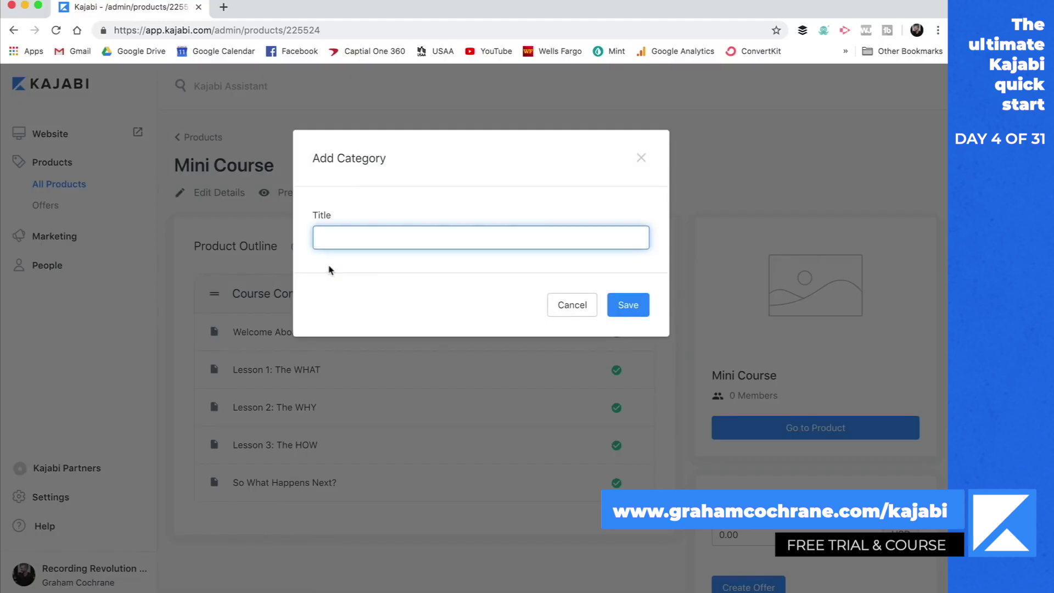
text(Module 2)
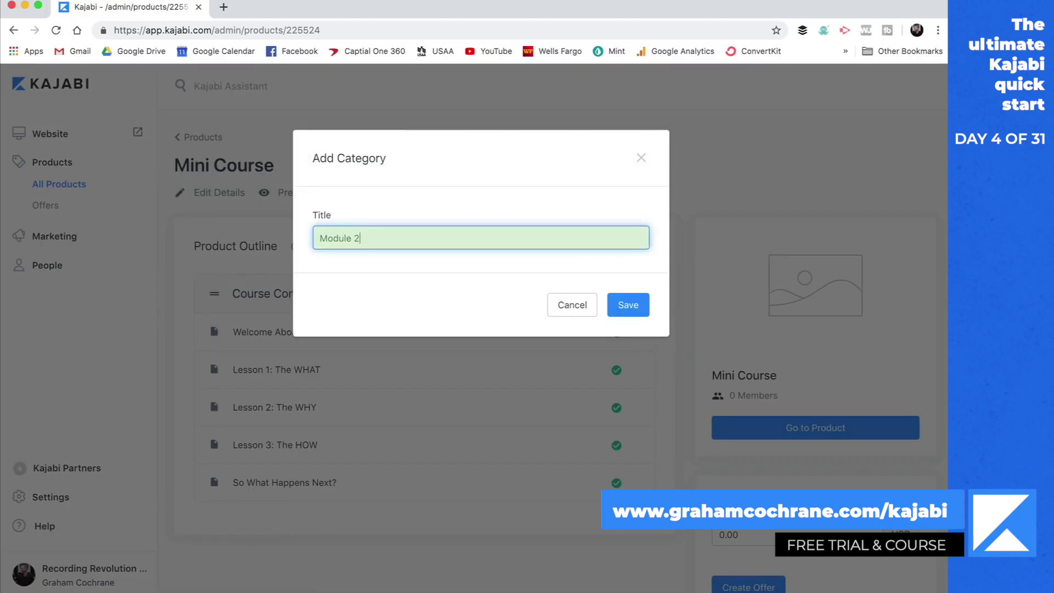
key(Return)
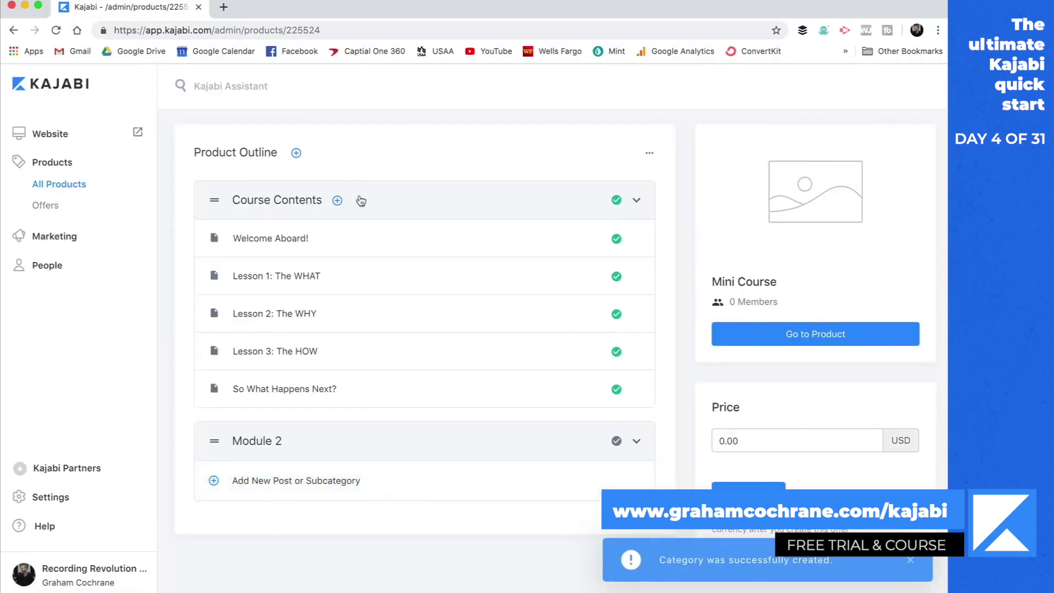
- Rename the Course Contents category as Module 1, save it, and return to the Mini Course outline
click(284, 200)
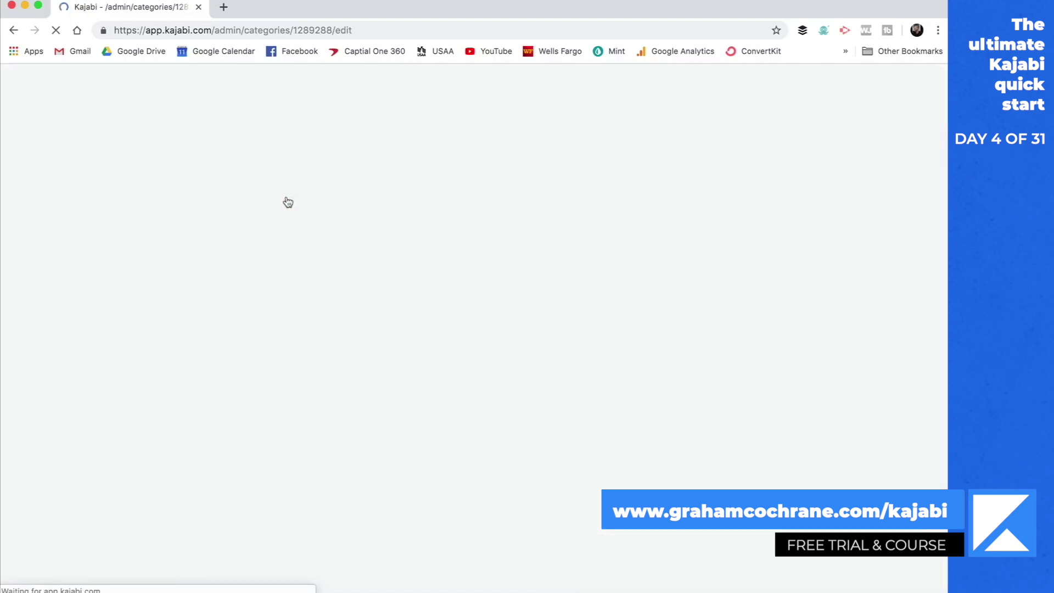
drag(282, 286, 195, 272)
text(Module 1)
click(901, 87)
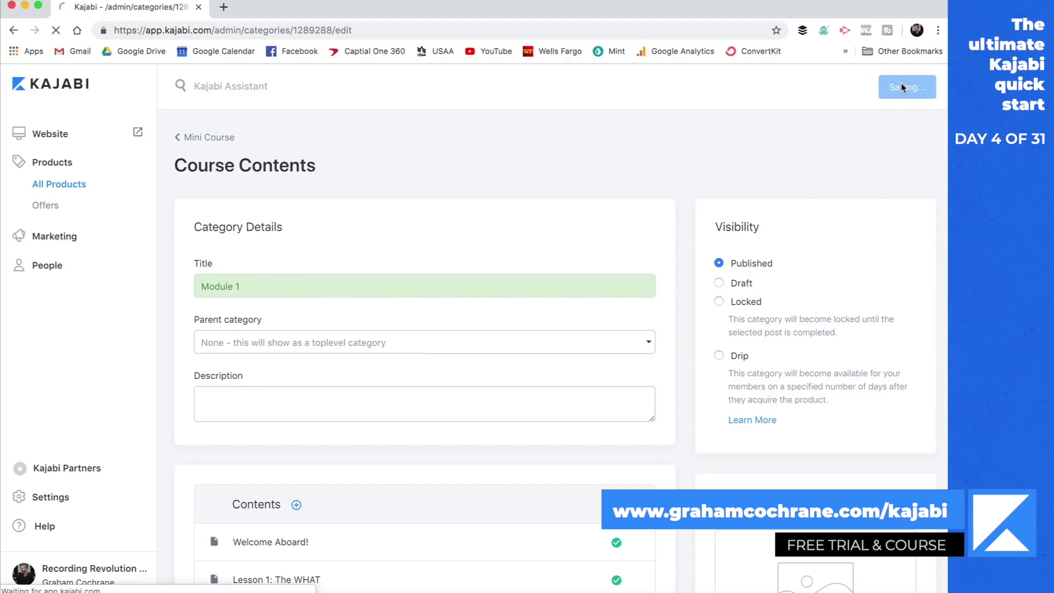
click(209, 137)
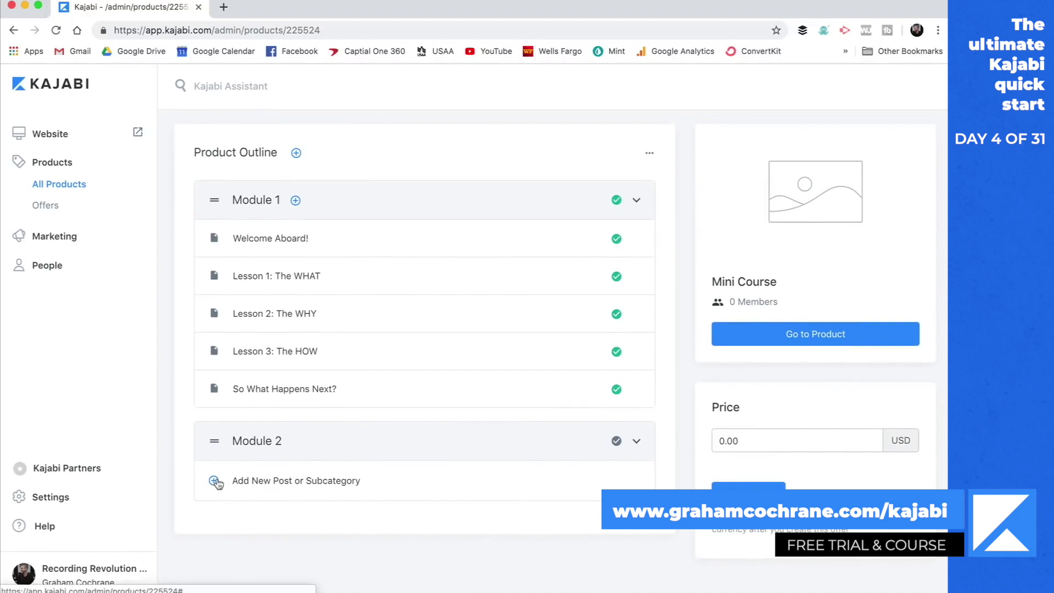
- Install the free Lagunita theme for the Mini Course and make it the live theme
scroll(344, 489, up, 3)
click(380, 192)
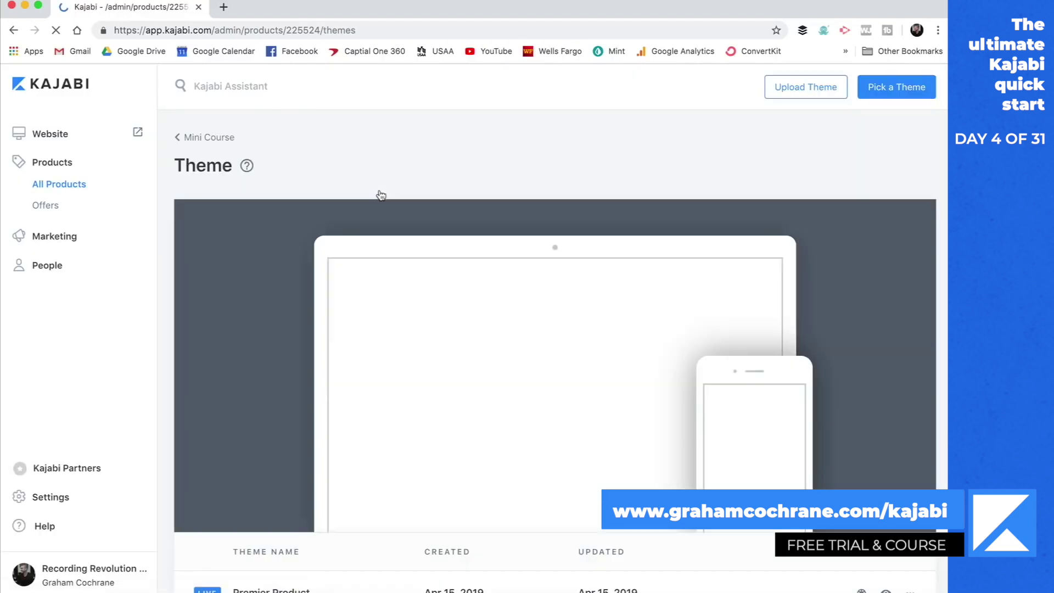
scroll(683, 304, down, 2)
scroll(565, 447, down, 1)
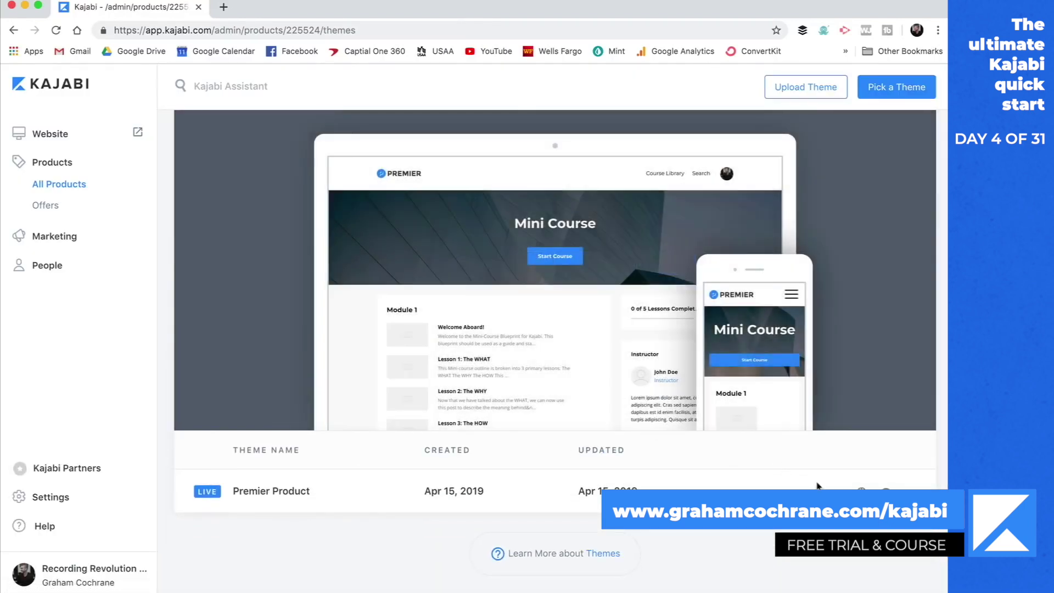
click(918, 89)
scroll(715, 148, down, 8)
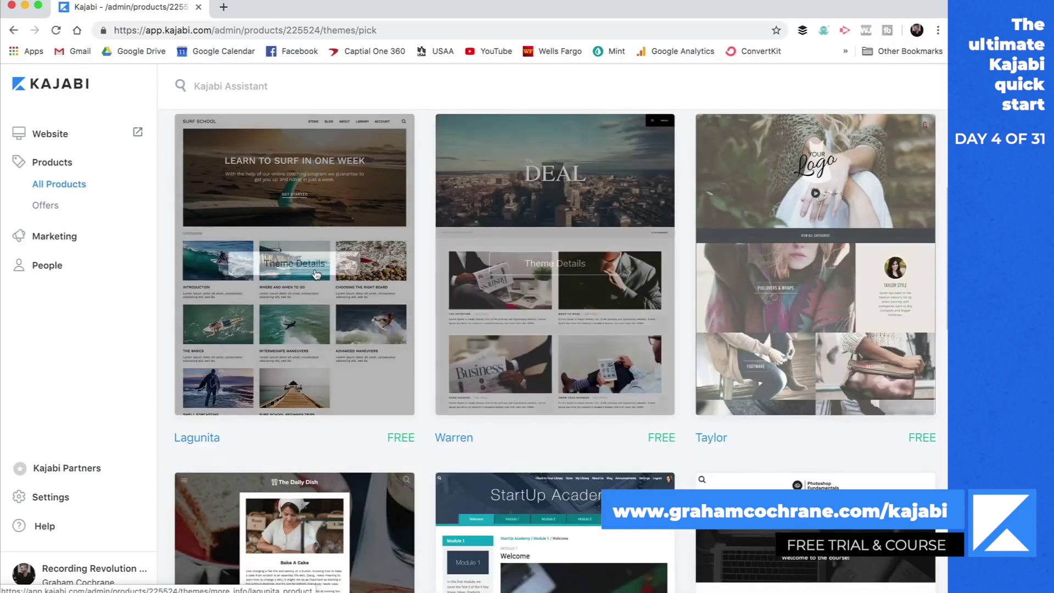
click(311, 268)
click(580, 413)
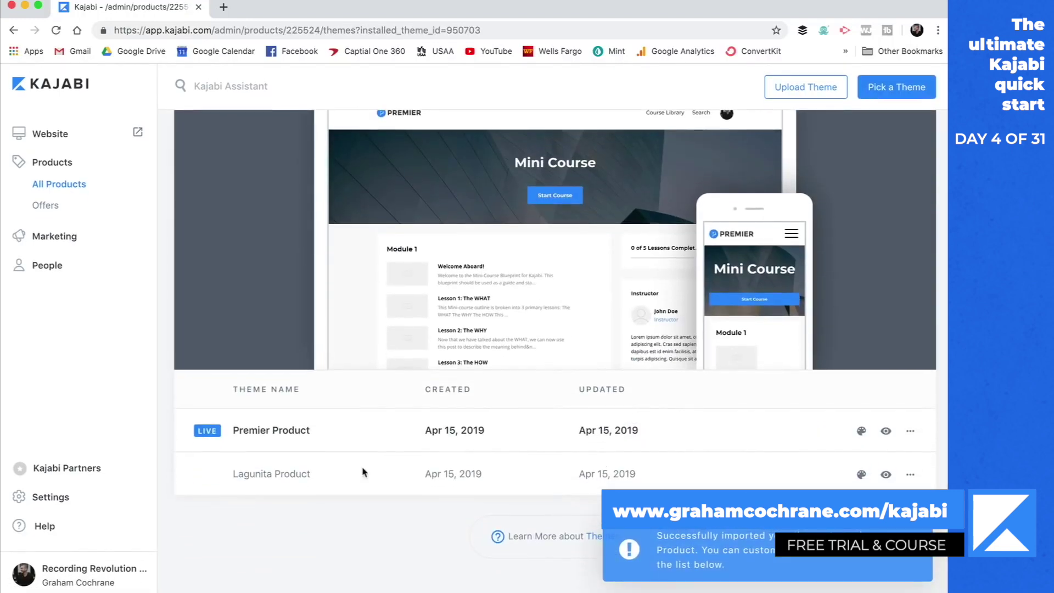
click(911, 475)
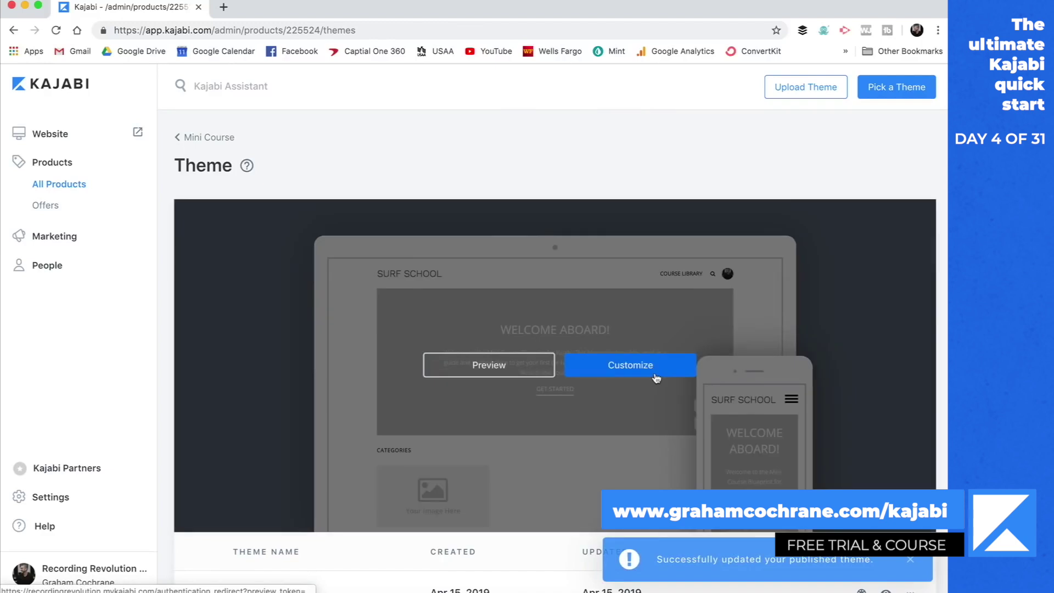
- Preview the Mini Course home page in the Lagunita theme down to its categories, and close the preview
click(487, 368)
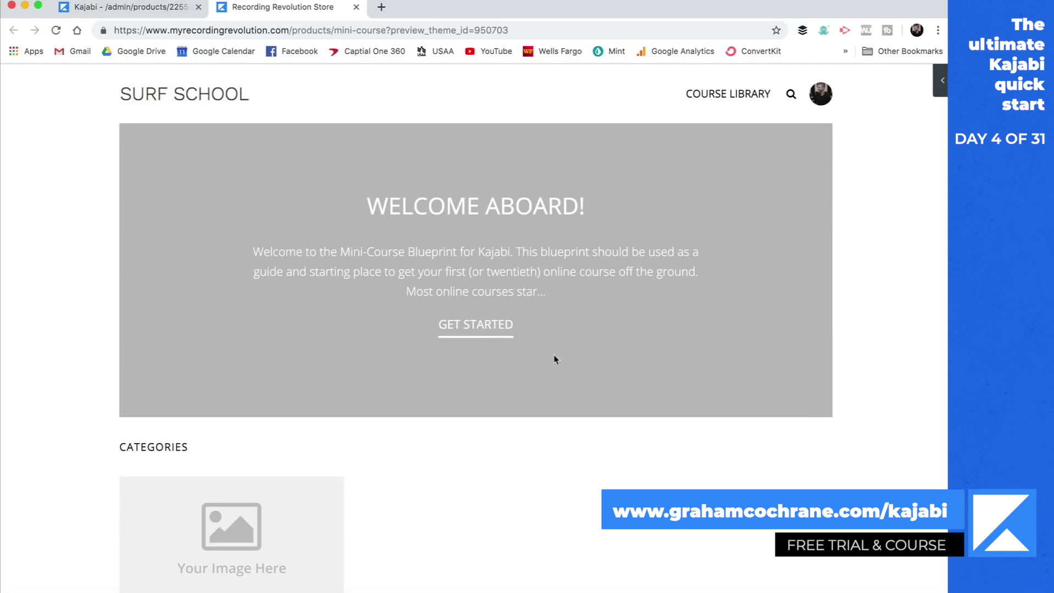
scroll(466, 344, down, 3)
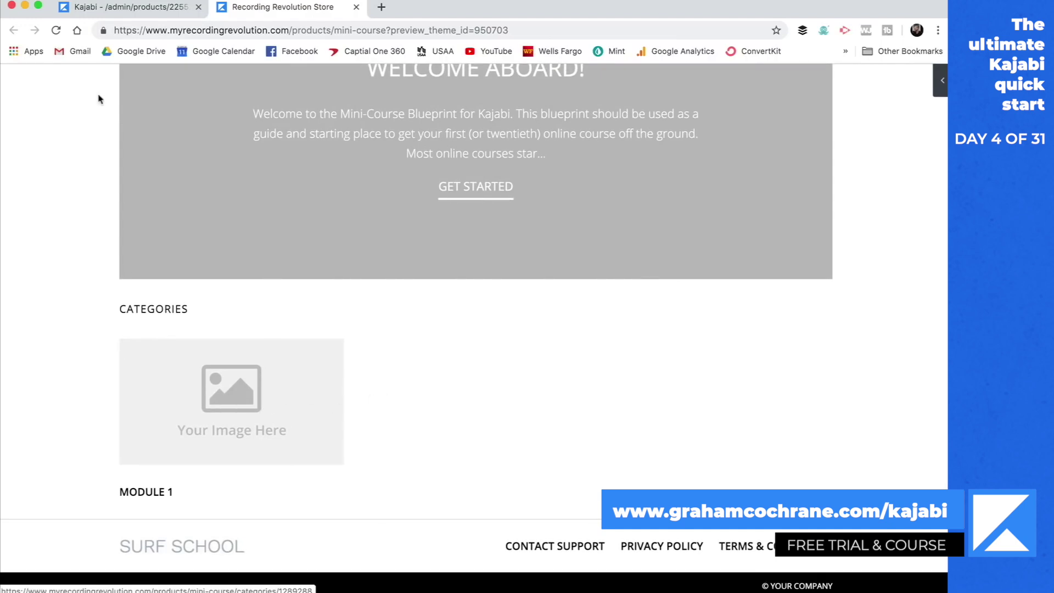
scroll(408, 318, up, 3)
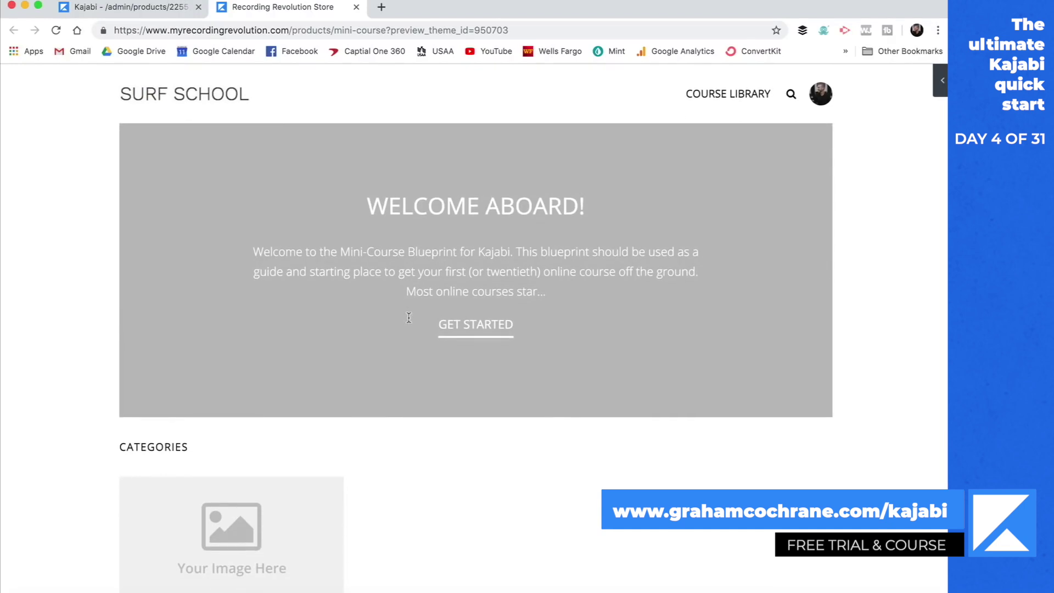
click(357, 7)
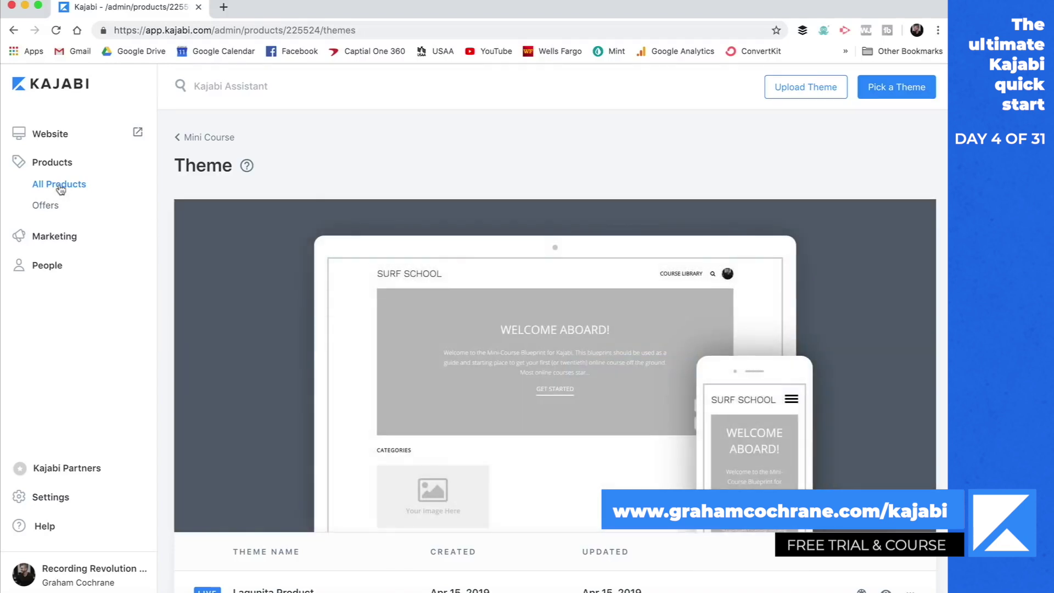
- View the Total Home Recording product outline and look through the site's list of published offers
click(61, 186)
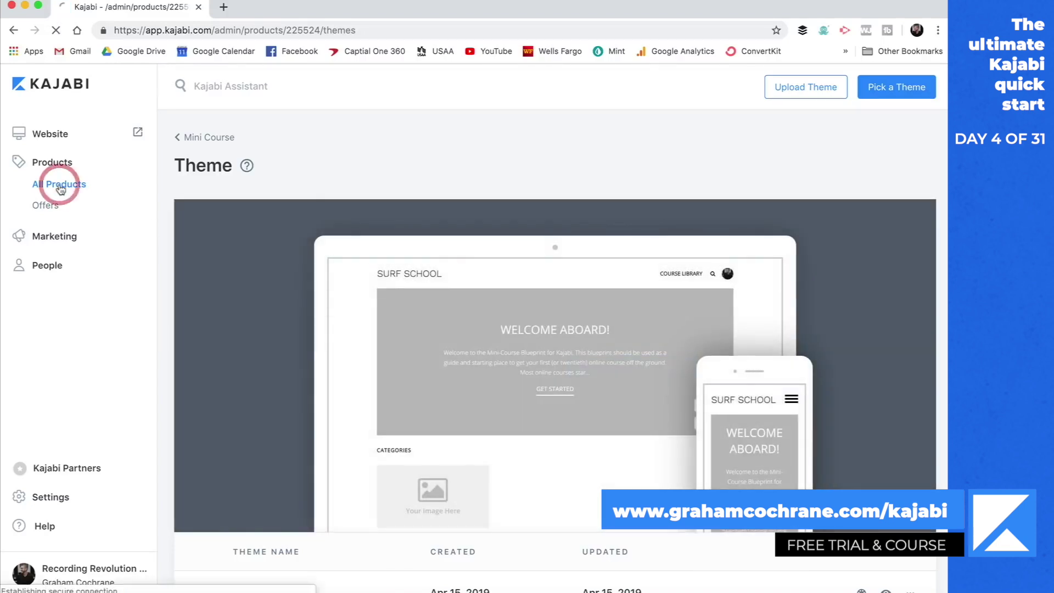
scroll(452, 261, down, 10)
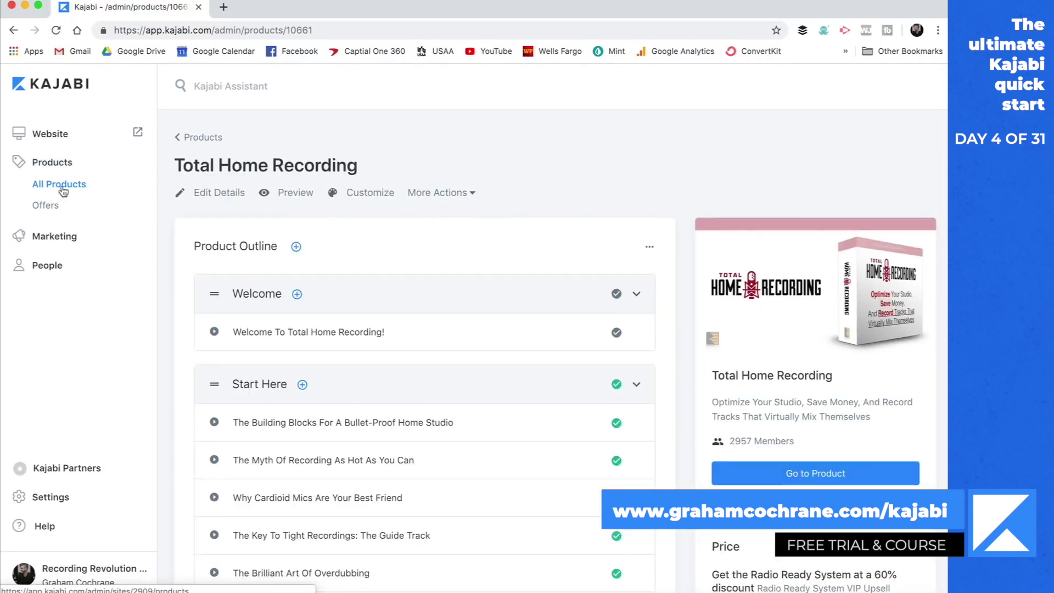
click(51, 207)
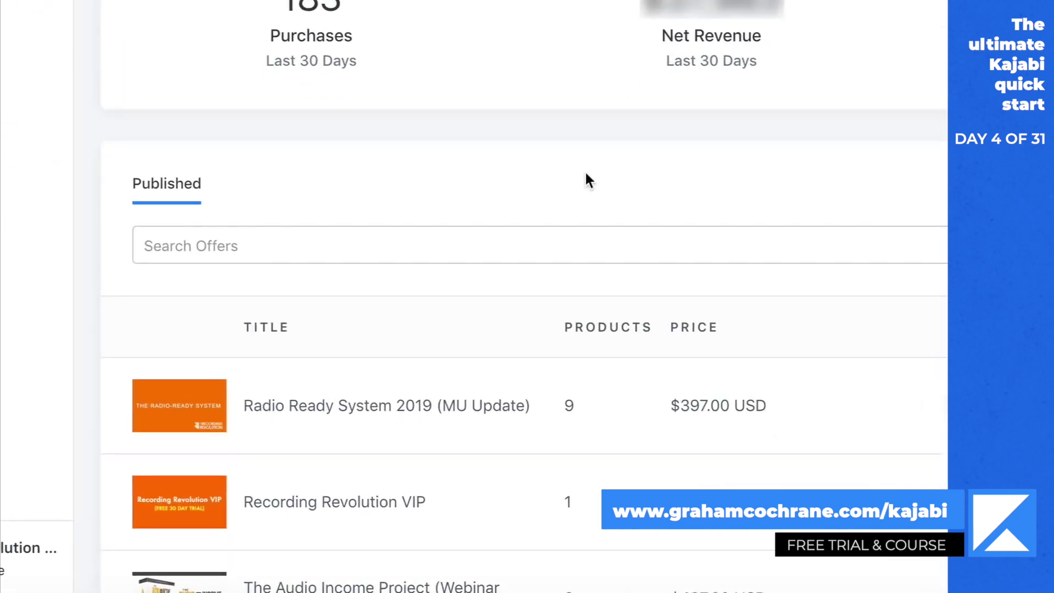
scroll(586, 173, down, 10)
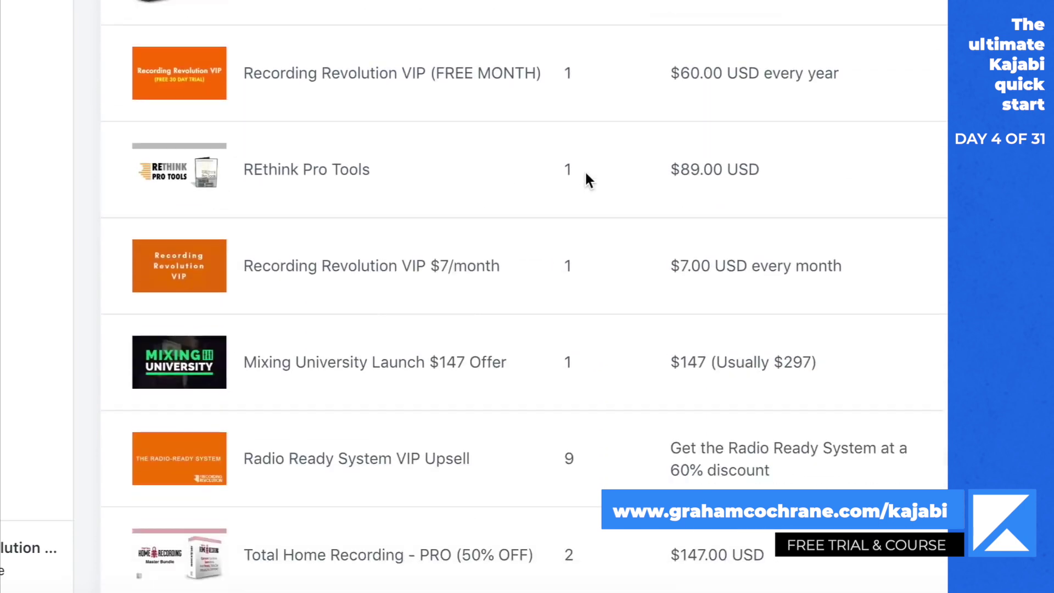
scroll(586, 177, down, 4)
scroll(586, 177, up, 2)
scroll(587, 179, up, 10)
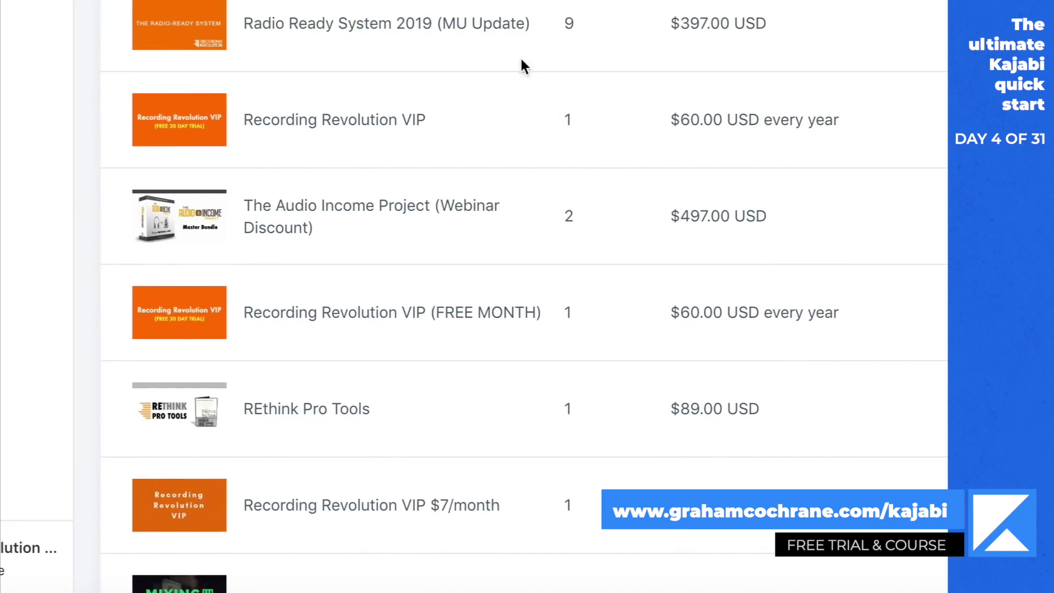
- Open the Radio Ready System 2019 (MU Update) offer and review its price, included products and product access settings
click(417, 29)
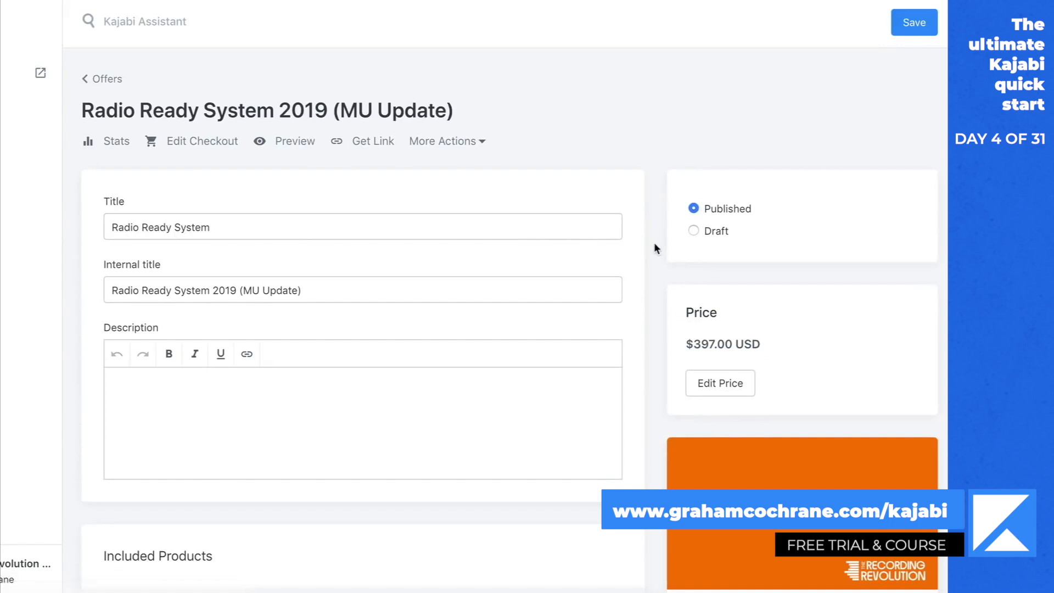
scroll(655, 243, down, 7)
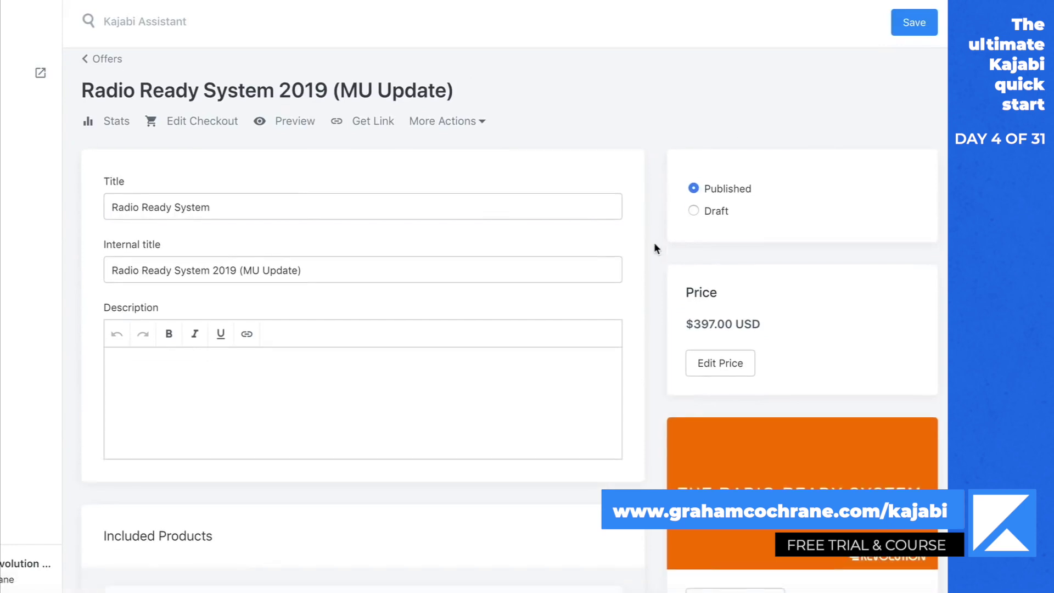
scroll(654, 246, down, 2)
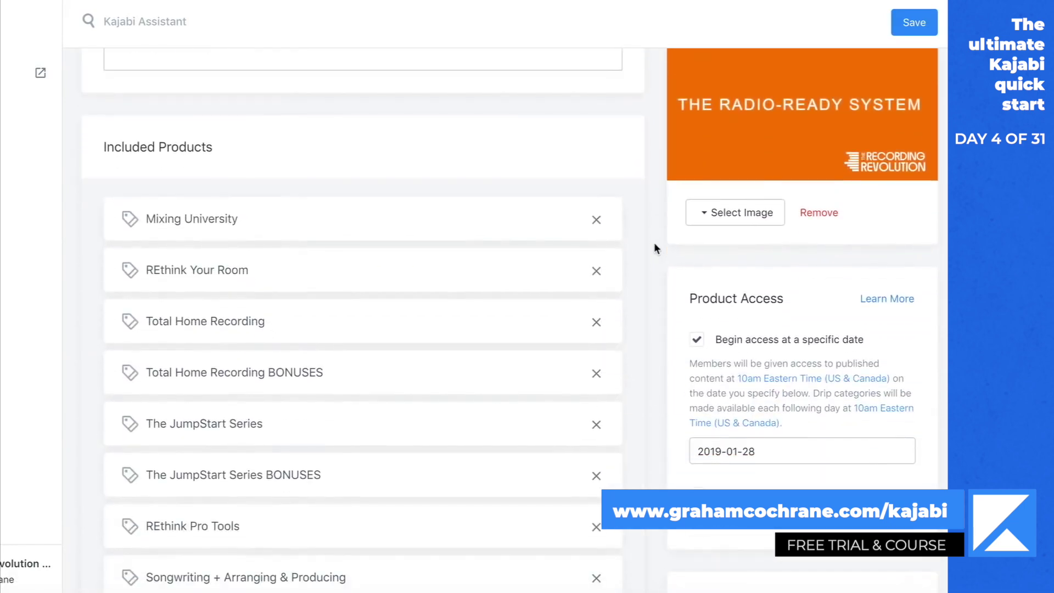
scroll(657, 223, up, 9)
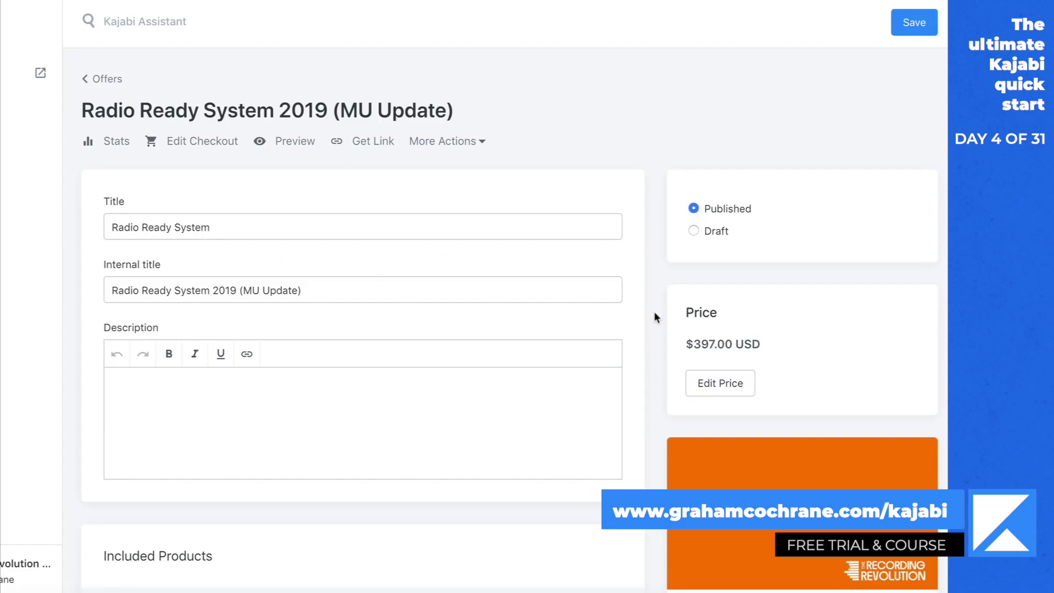
- Examine the Radio Ready System offer's bundled products against its price, along with its after-purchase and upsell settings
scroll(654, 311, down, 10)
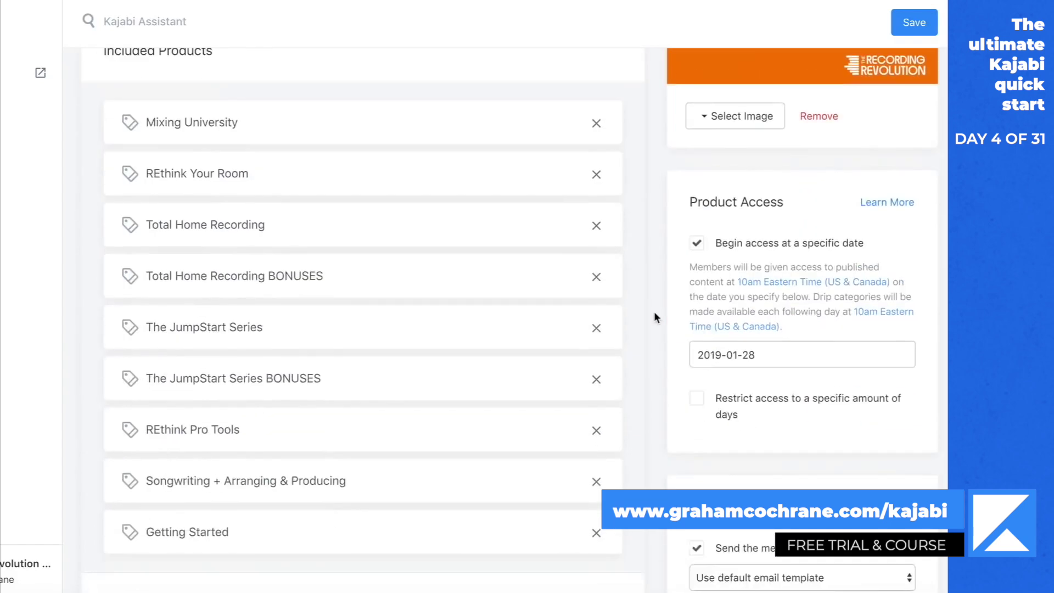
scroll(654, 311, up, 1)
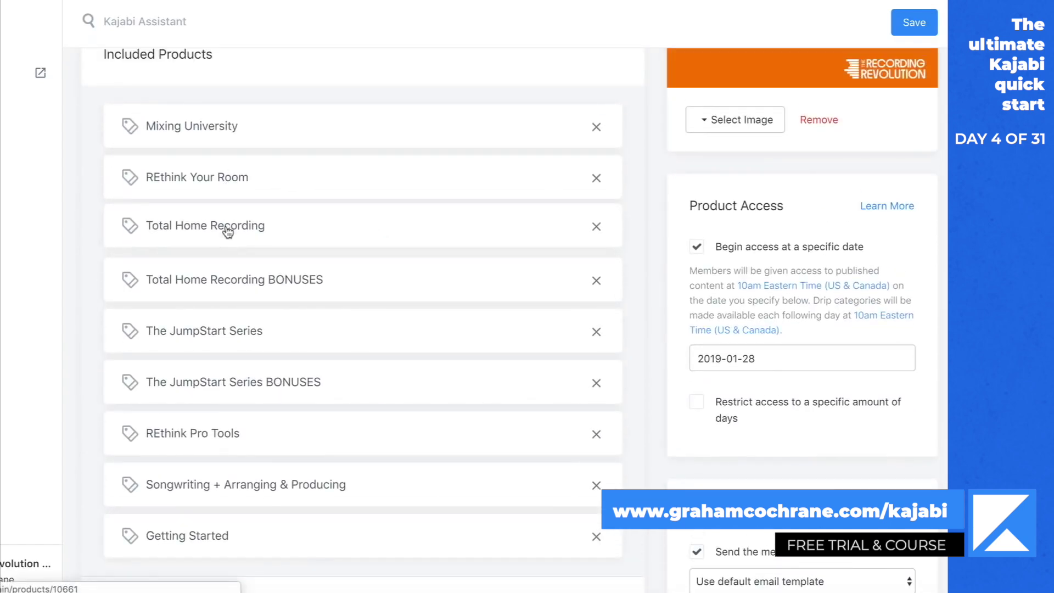
scroll(252, 329, down, 2)
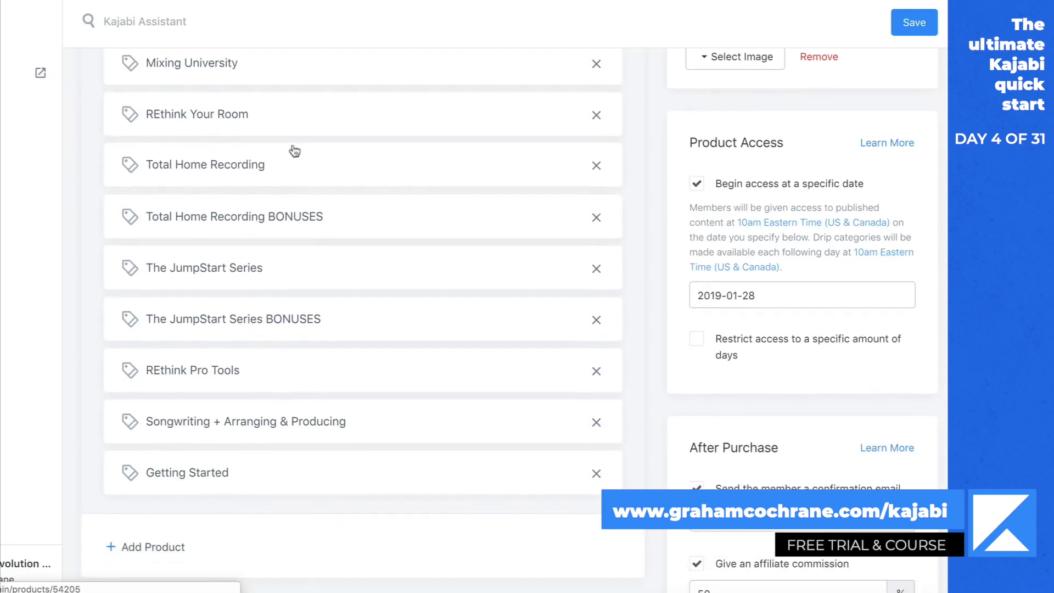
scroll(336, 342, up, 1)
scroll(336, 342, up, 5)
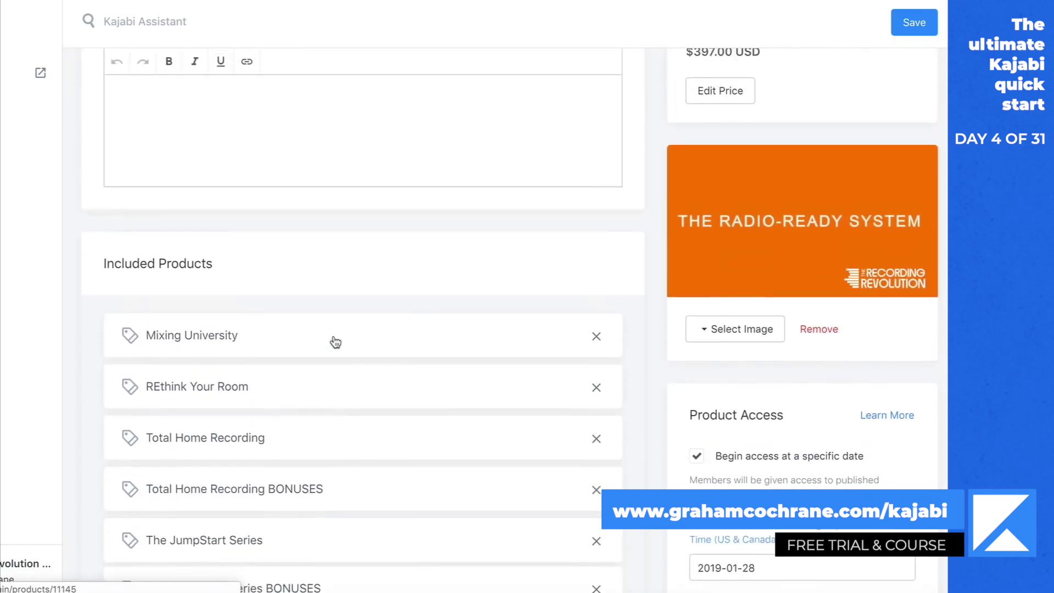
scroll(635, 275, up, 4)
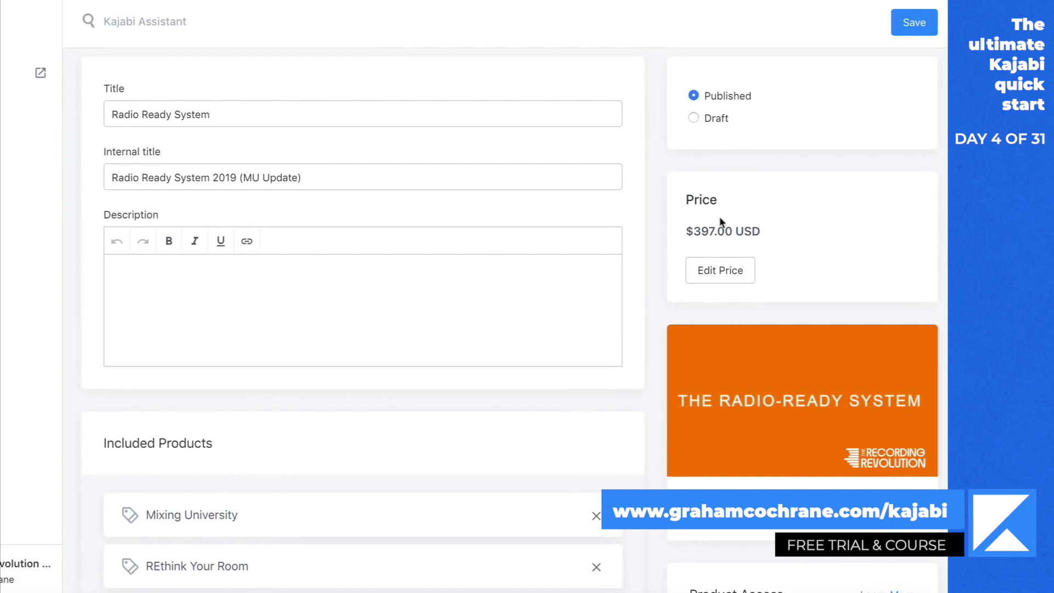
scroll(637, 324, down, 6)
scroll(639, 305, down, 4)
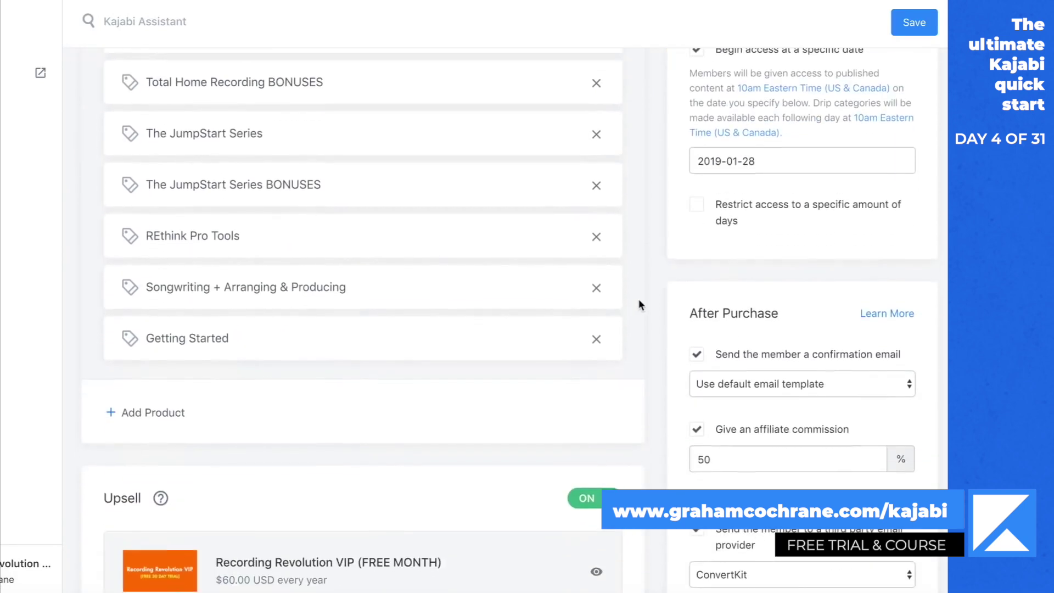
scroll(623, 247, up, 6)
scroll(637, 269, up, 3)
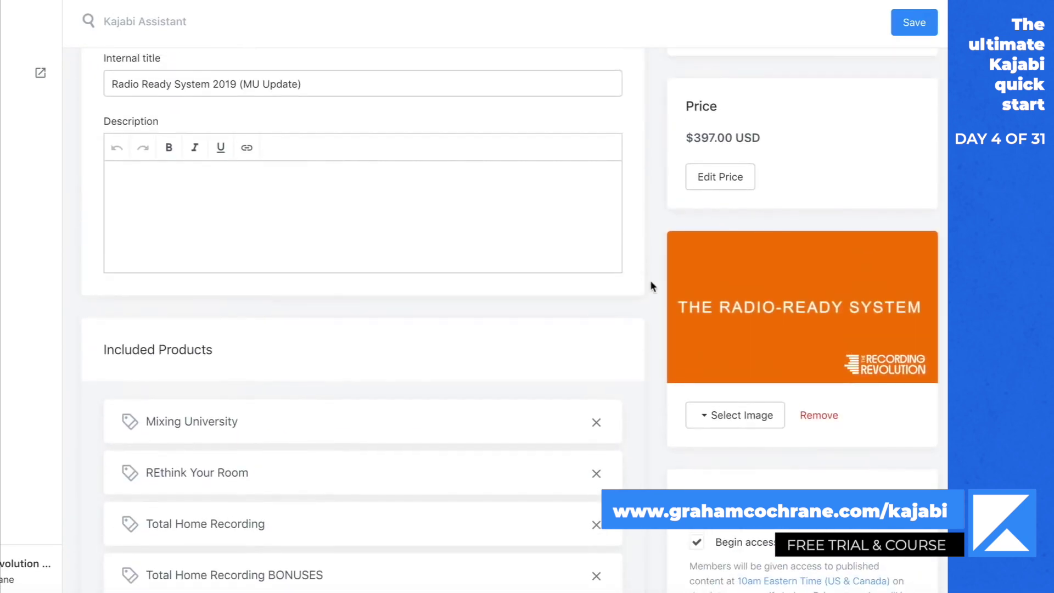